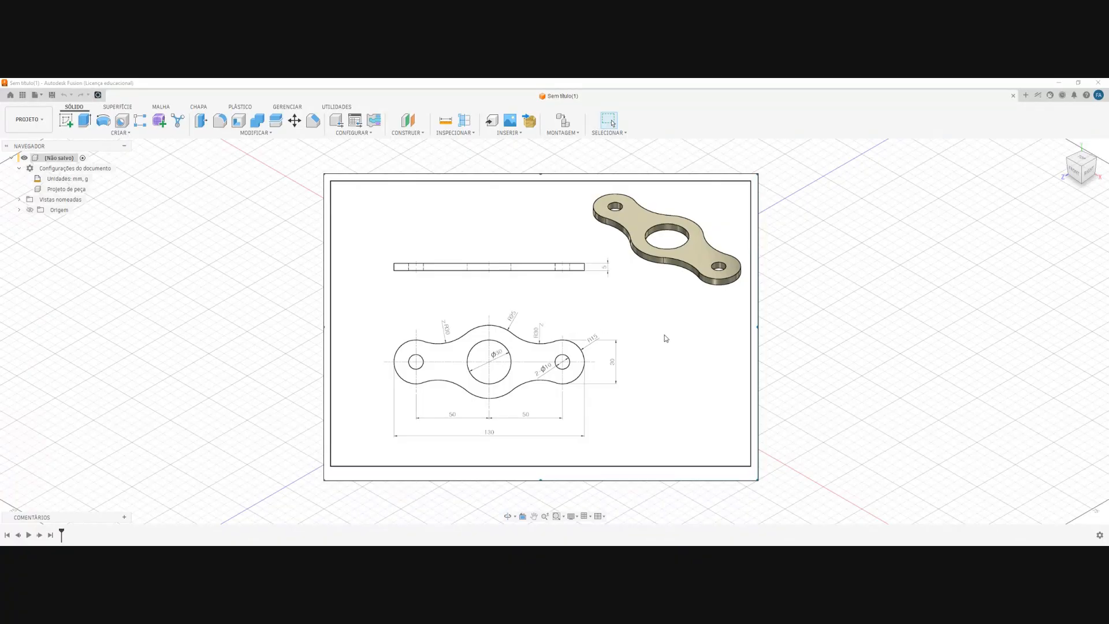
# Move the reference drawing out of view and start a new sketch on the XZ origin plane
pyautogui.moveTo(663, 335); pyautogui.dragTo(0, 323)
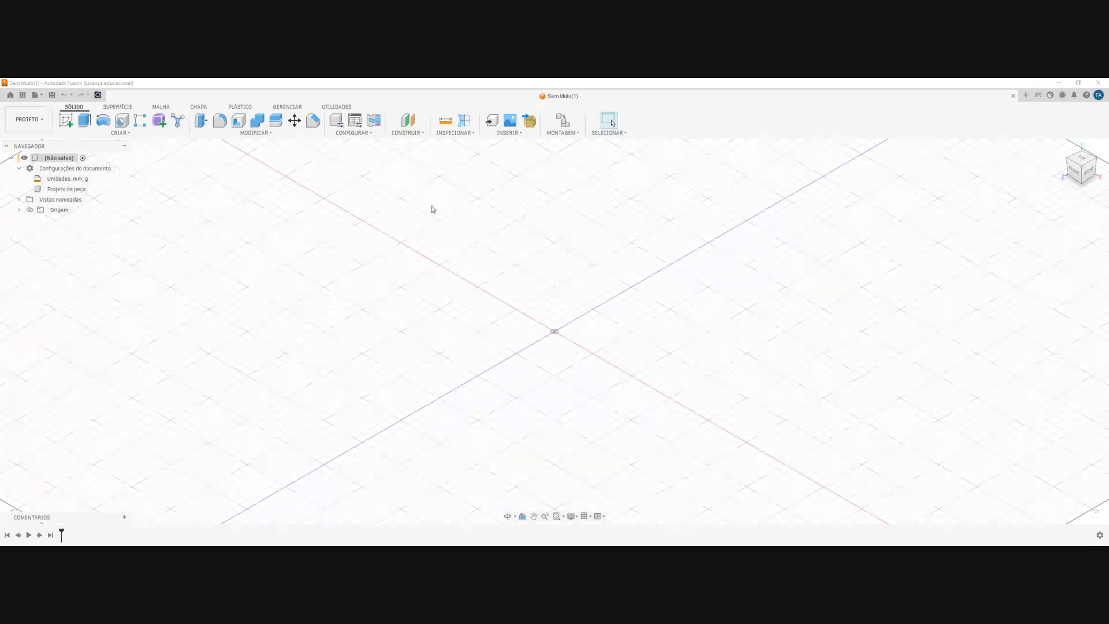
pyautogui.click(66, 120)
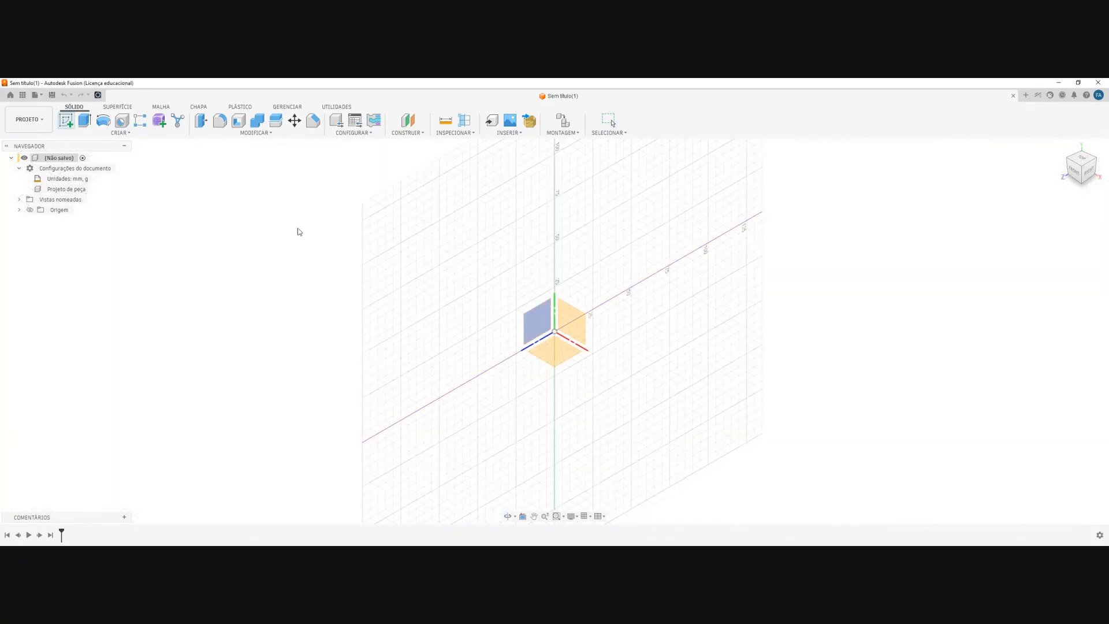
pyautogui.click(19, 209)
pyautogui.click(553, 349)
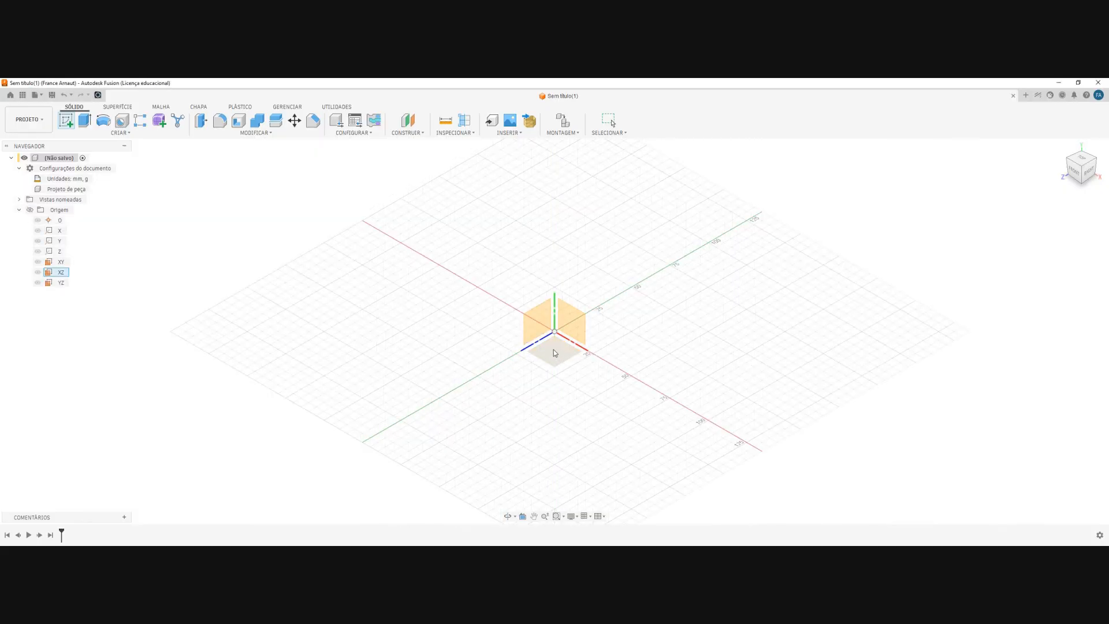
pyautogui.moveTo(606, 289); pyautogui.dragTo(428, 280, button='middle')
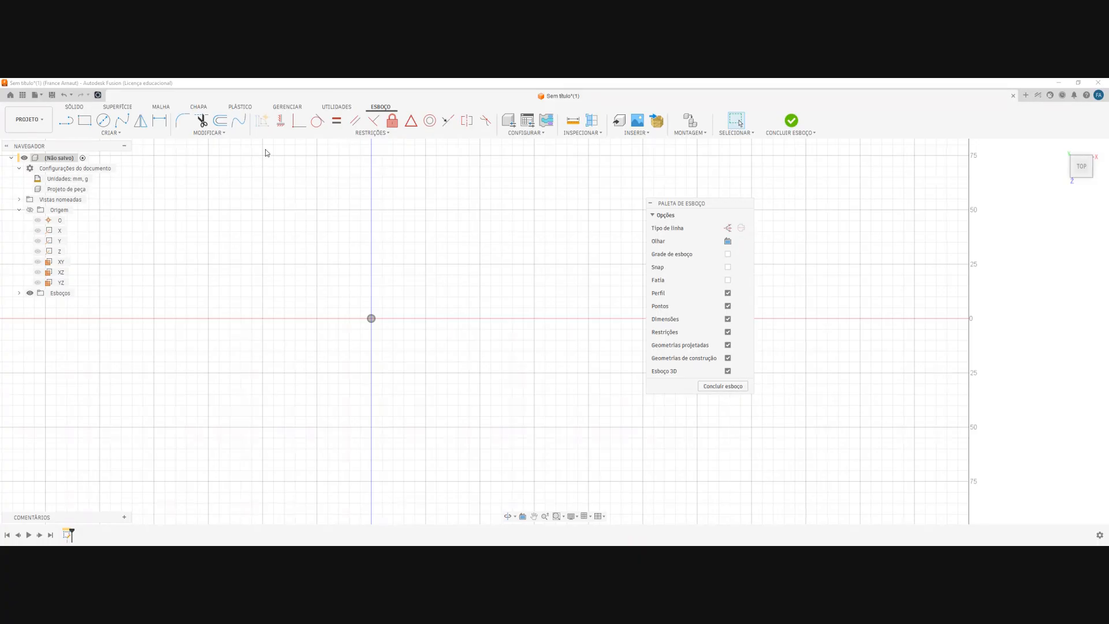
# Annotate a screen capture of the sketch with two perpendicular lines from the origin and two arrows, and discard it
pyautogui.press('Print')
pyautogui.moveTo(175, 130); pyautogui.dragTo(789, 482)
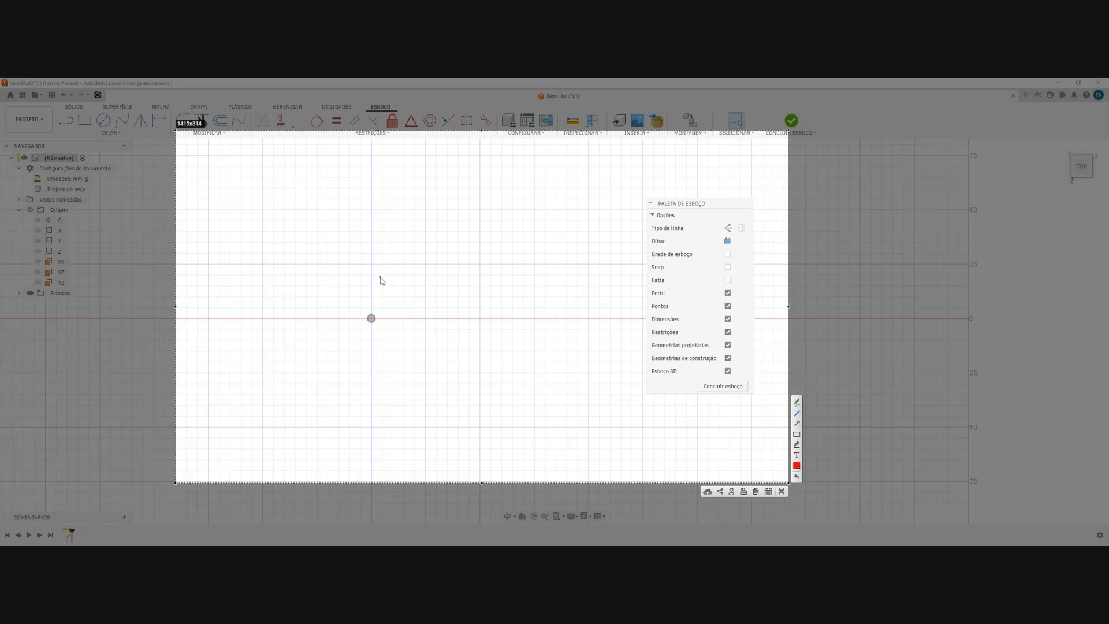
pyautogui.moveTo(371, 318); pyautogui.dragTo(371, 240)
pyautogui.moveTo(371, 318); pyautogui.dragTo(514, 319)
pyautogui.click(797, 423)
pyautogui.moveTo(424, 285); pyautogui.dragTo(424, 358)
pyautogui.moveTo(408, 274); pyautogui.dragTo(318, 276)
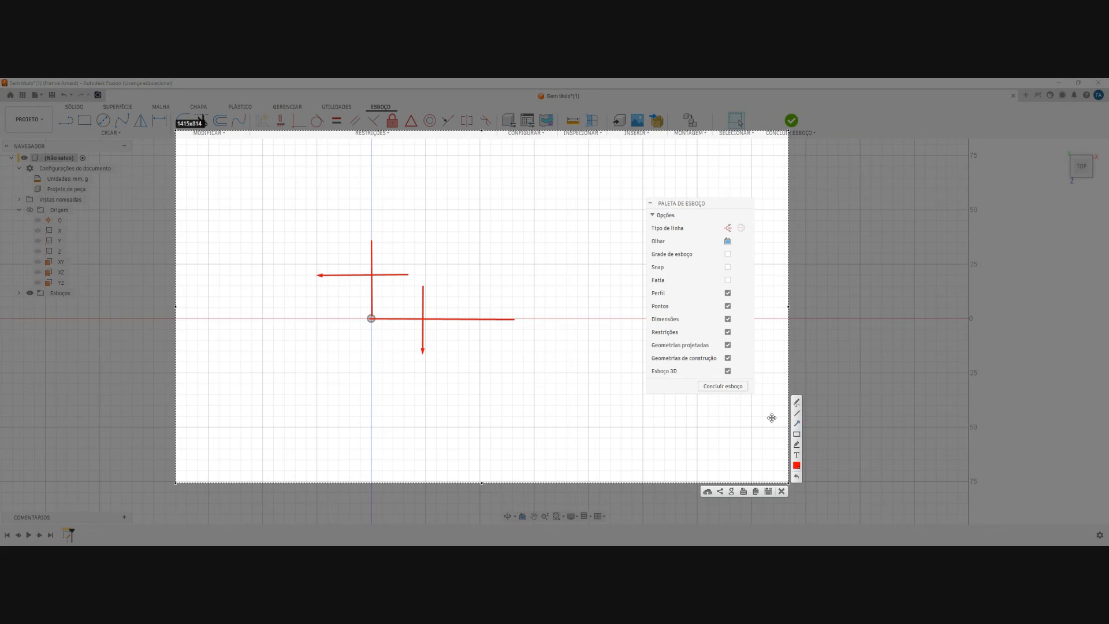
pyautogui.click(782, 491)
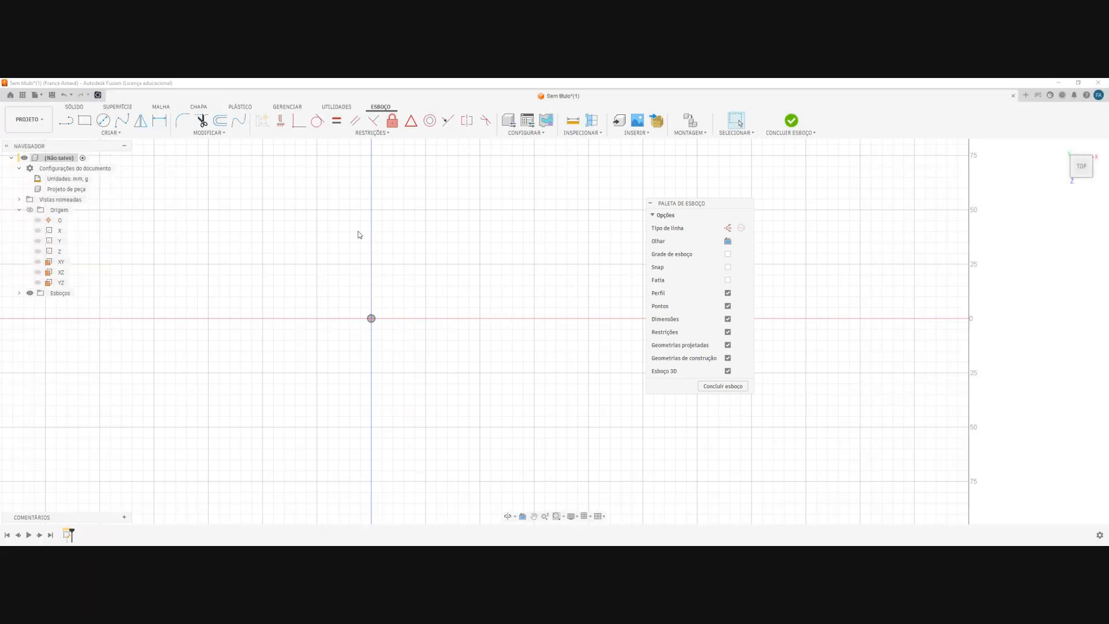
# Draw a vertical line about 66 mm long upward from the origin and convert it to construction geometry
pyautogui.press('l')
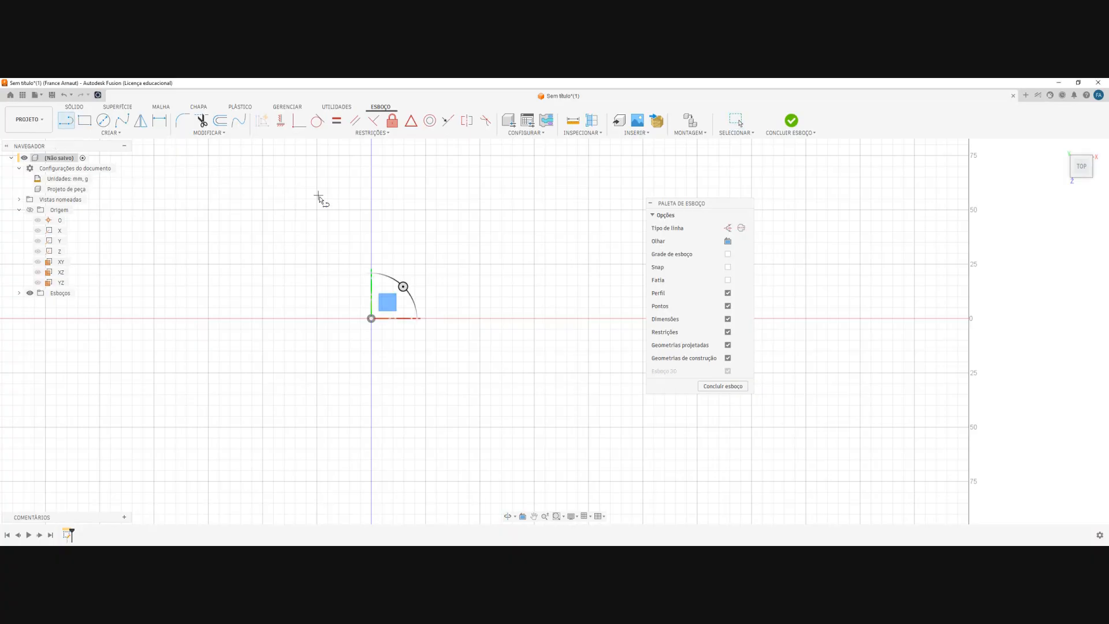
pyautogui.click(373, 319)
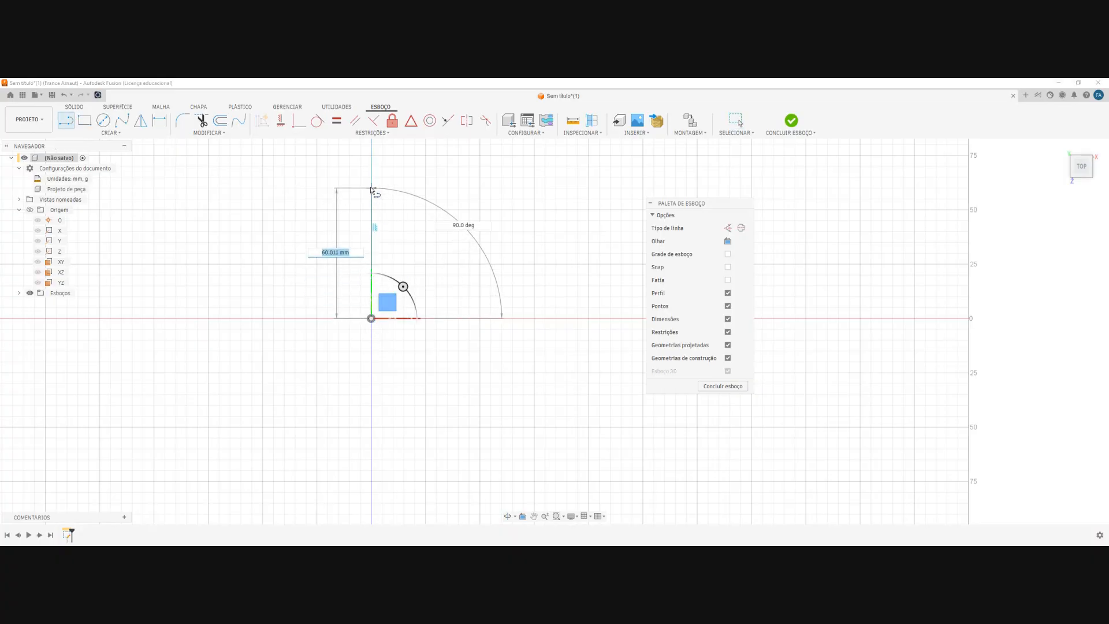
pyautogui.click(371, 175)
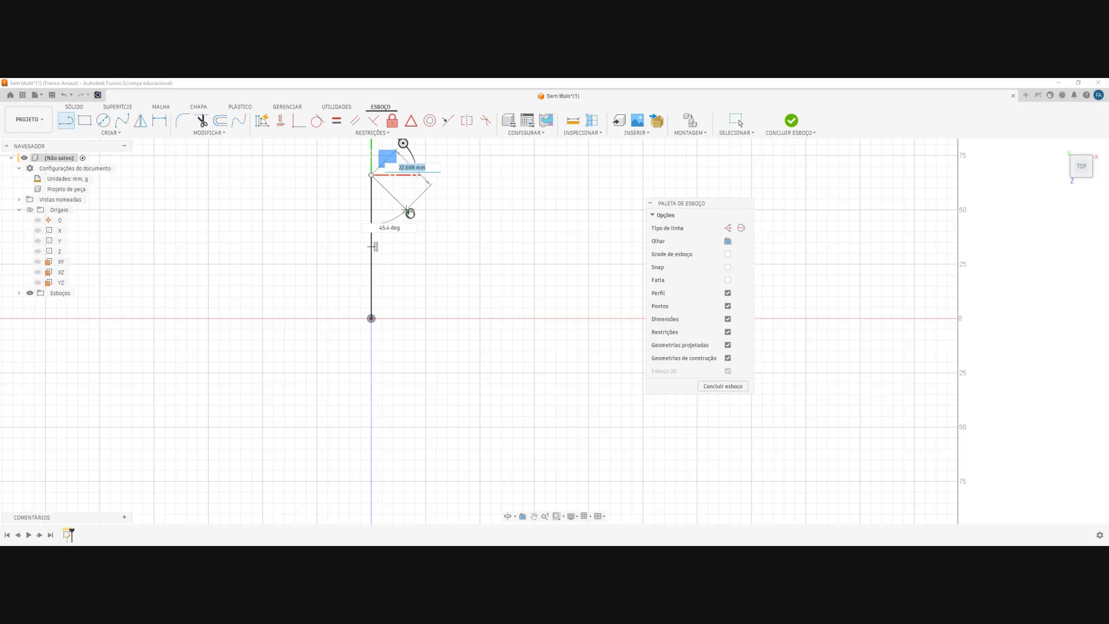
pyautogui.press('Escape')
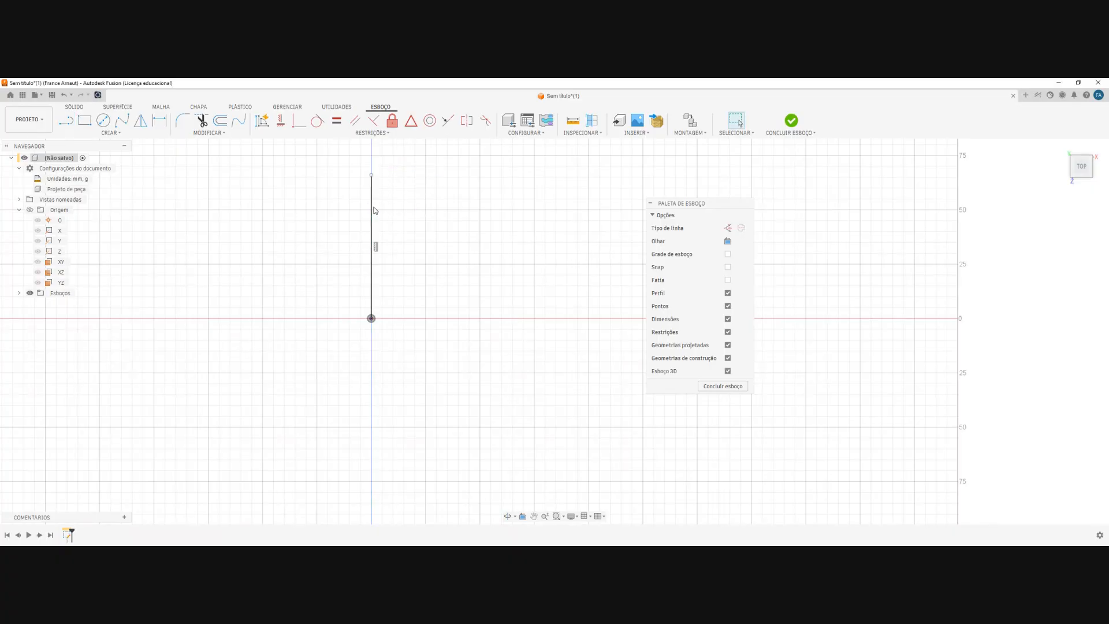
pyautogui.click(373, 209)
pyautogui.click(728, 228)
# Draw a horizontal line from the origin along the positive X axis and convert it to construction geometry
pyautogui.scroll(3, 390, 252)
pyautogui.moveTo(426, 237); pyautogui.dragTo(375, 264, button='middle')
pyautogui.click(66, 120)
pyautogui.click(312, 369)
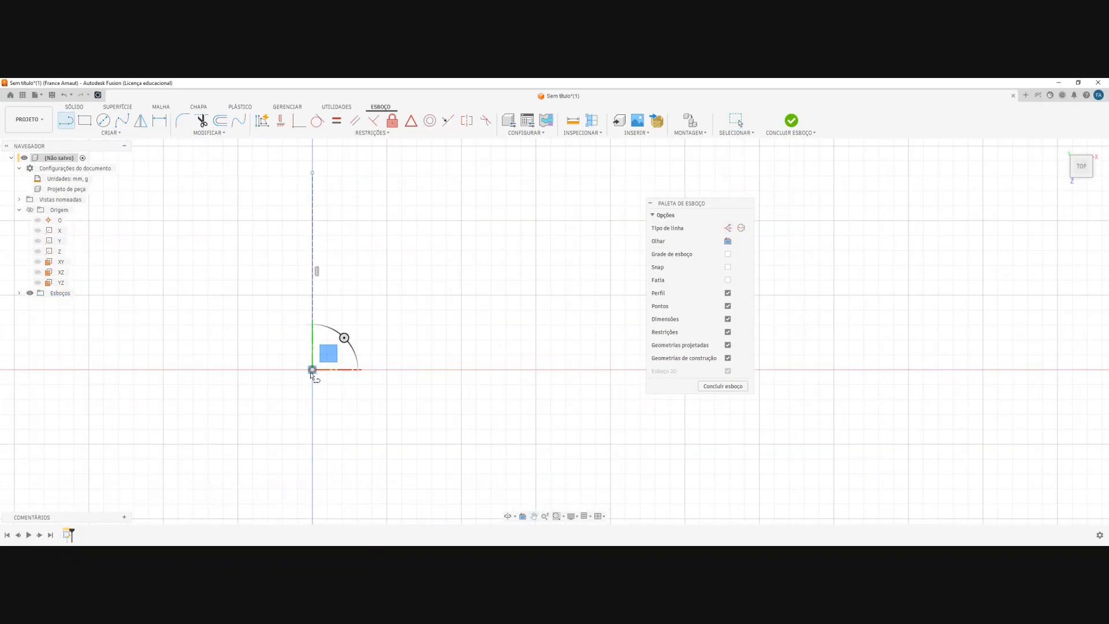
pyautogui.click(634, 370)
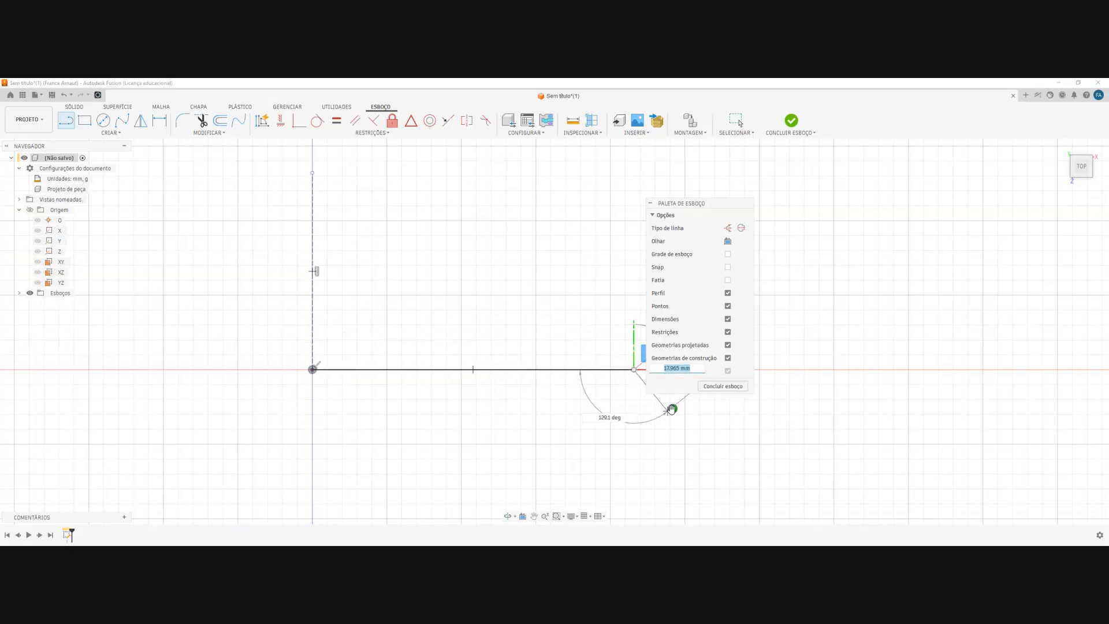
pyautogui.press('Escape')
pyautogui.click(597, 370)
pyautogui.click(802, 219)
pyautogui.click(504, 232)
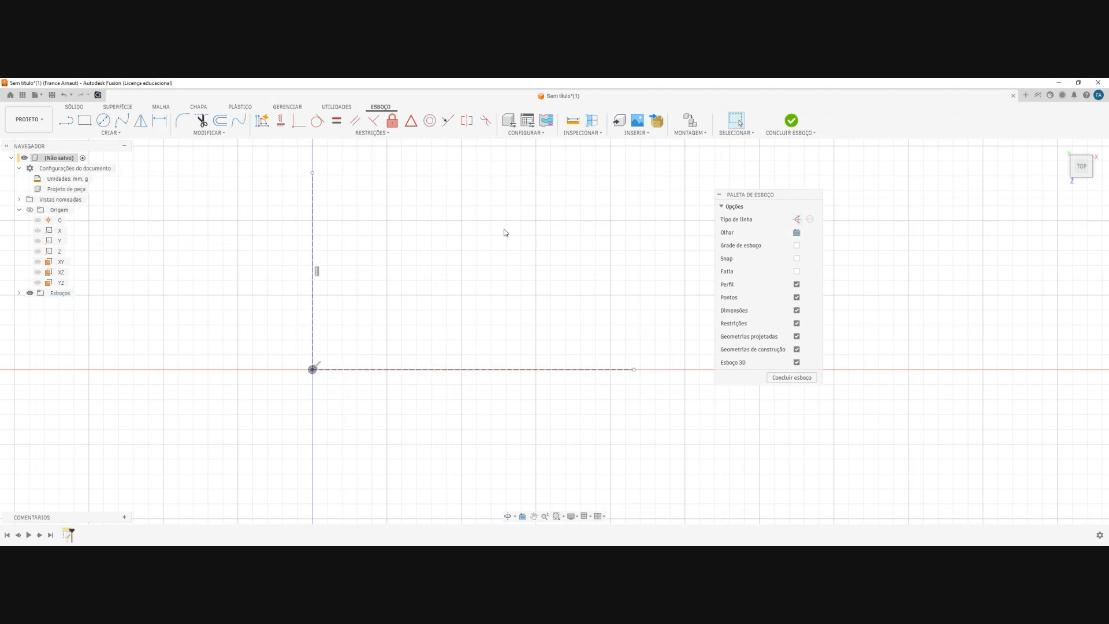
# Consult the reference drawing, draw a 50 mm diameter circle centred on the origin, and place its dimension outside the circle
pyautogui.moveTo(0, 342)
pyautogui.mouseDown()
pyautogui.moveTo(288, 324)
pyautogui.moveTo(309, 335)
pyautogui.mouseUp()
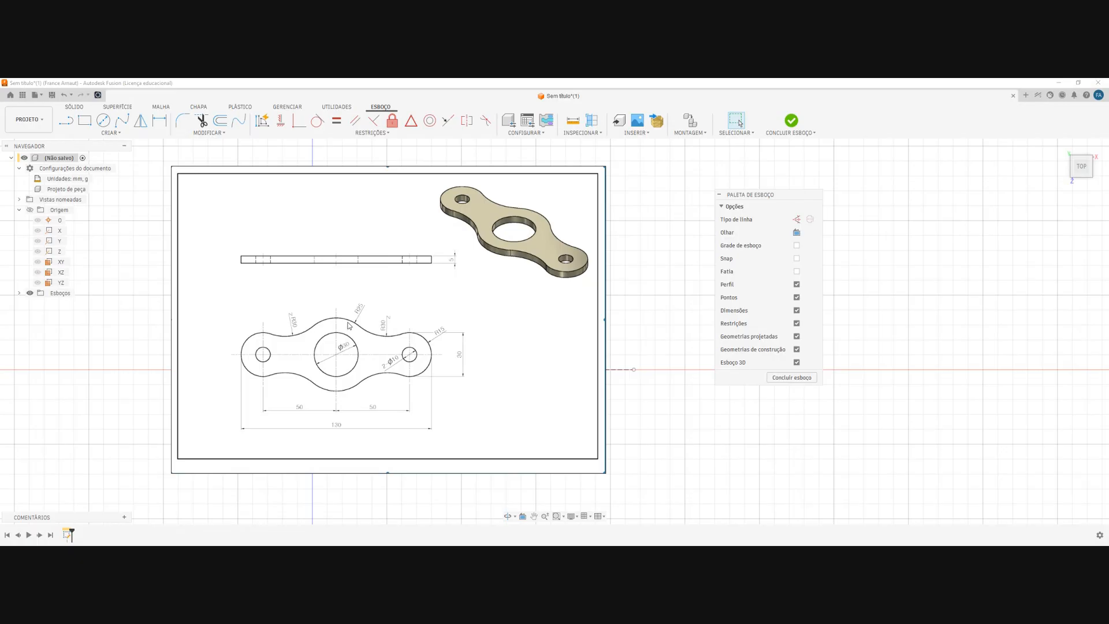
pyautogui.moveTo(473, 313); pyautogui.dragTo(0, 308)
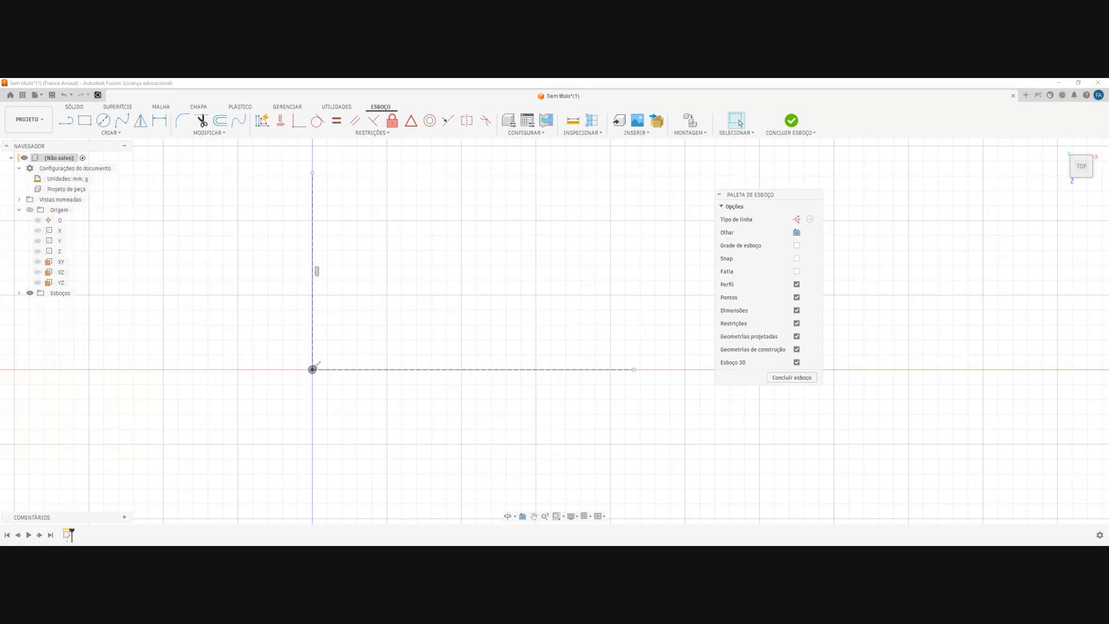
pyautogui.click(103, 120)
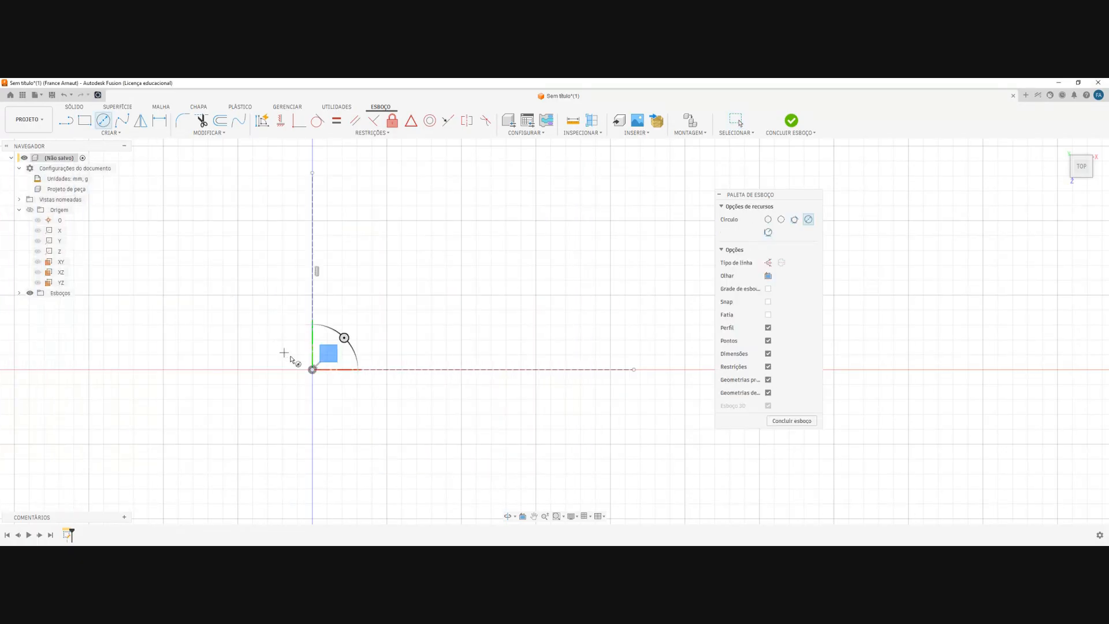
pyautogui.click(311, 369)
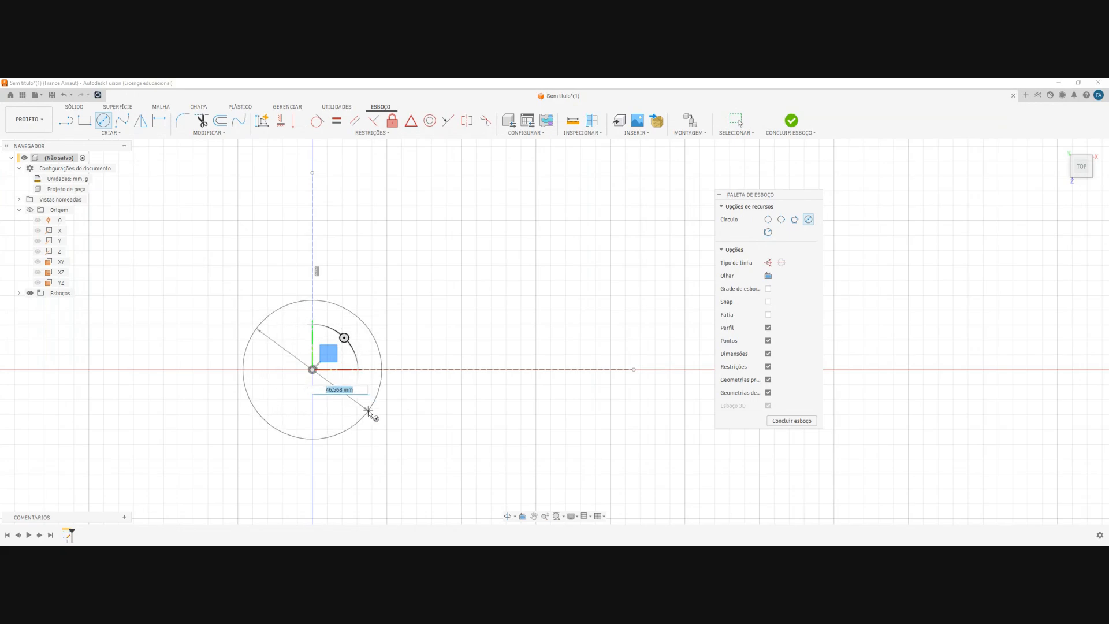
pyautogui.write('50')
pyautogui.press('Return')
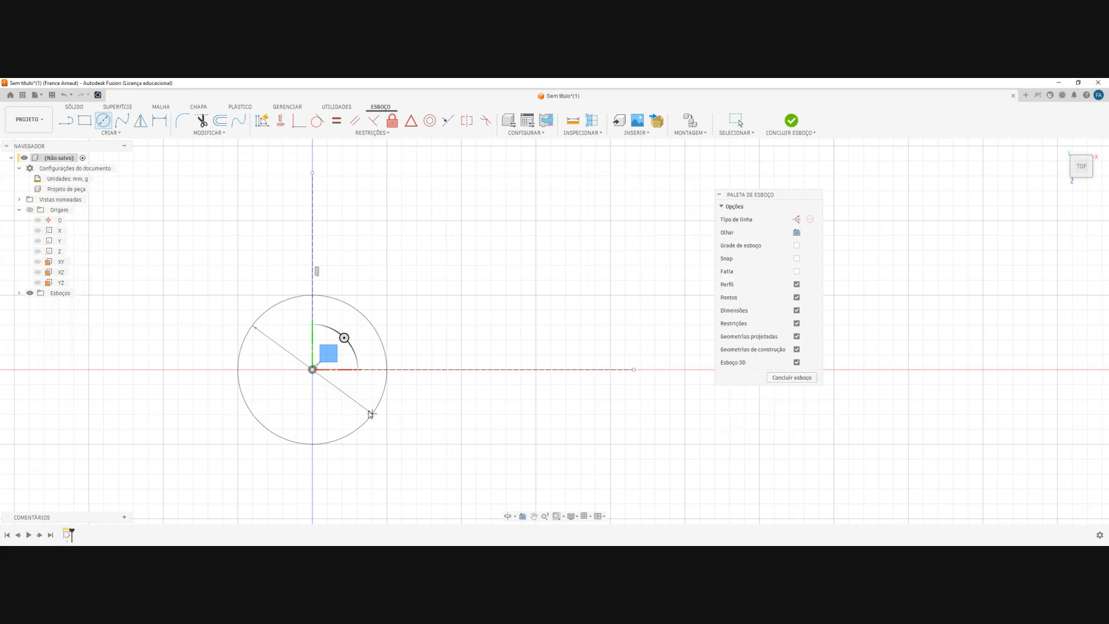
pyautogui.moveTo(356, 385); pyautogui.dragTo(234, 281)
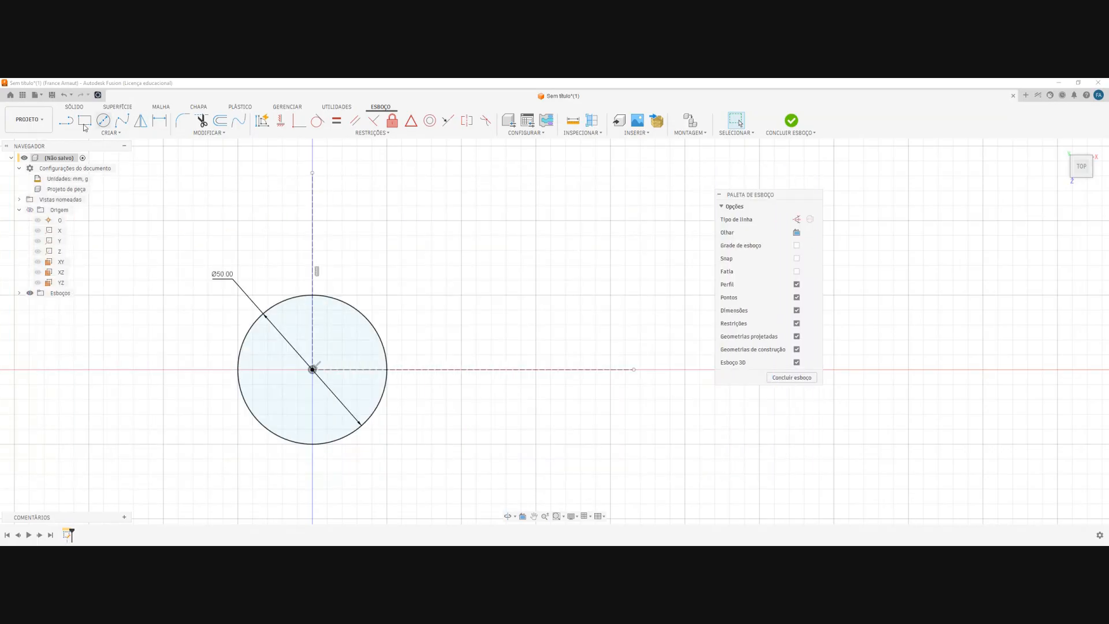
# Draw a 30 mm diameter circle centred on the horizontal construction line, clear of the 50 mm circle, and place its dimension outside it
pyautogui.click(103, 120)
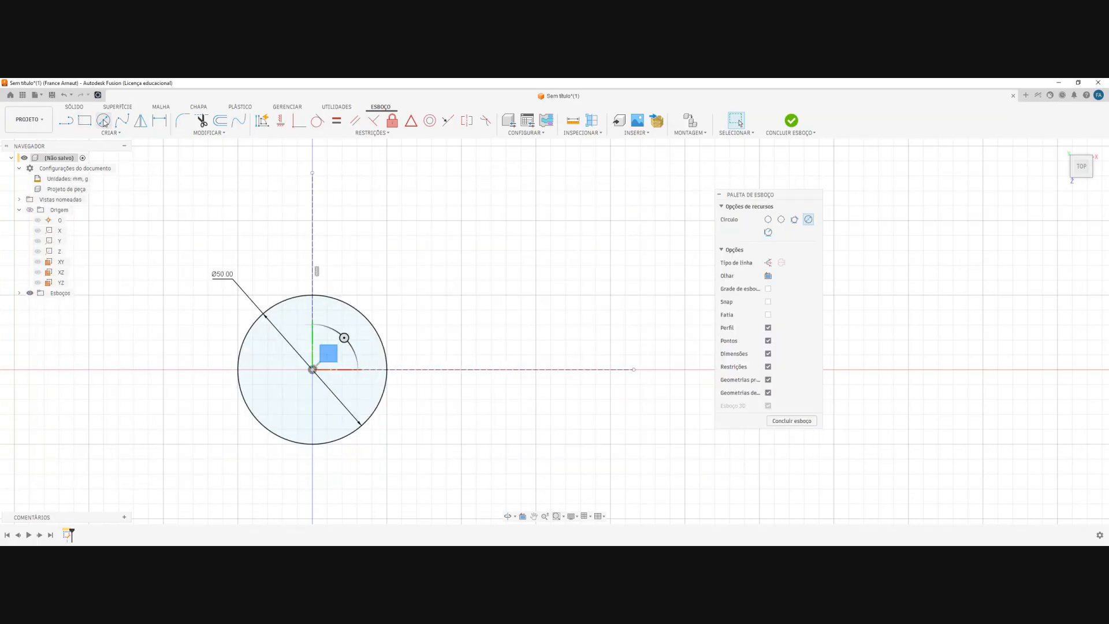
pyautogui.click(507, 369)
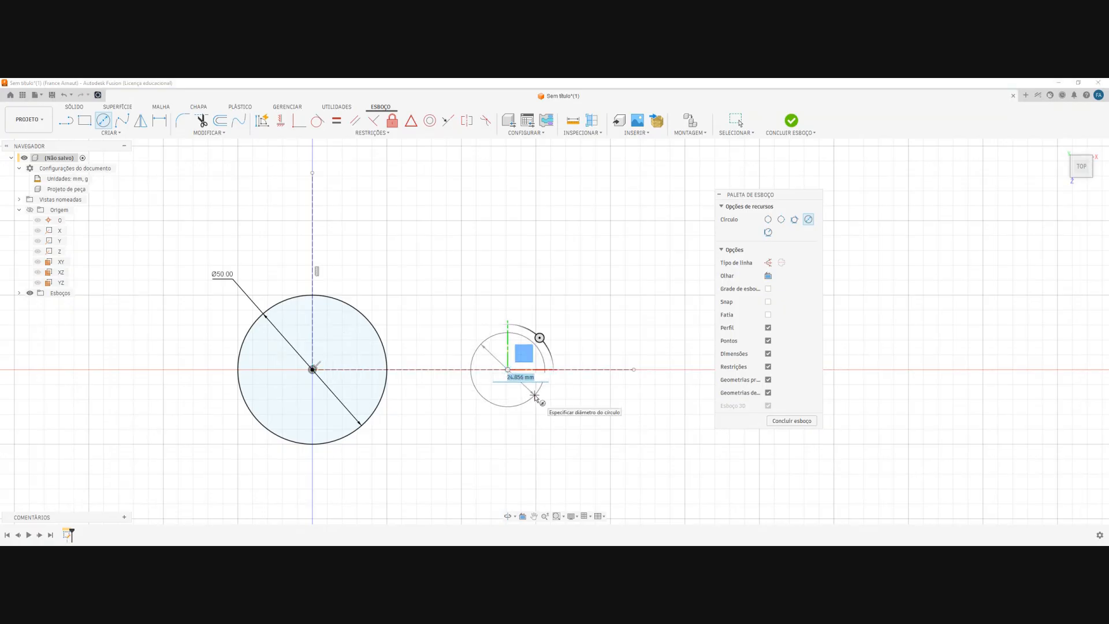
pyautogui.write('30')
pyautogui.press('Return')
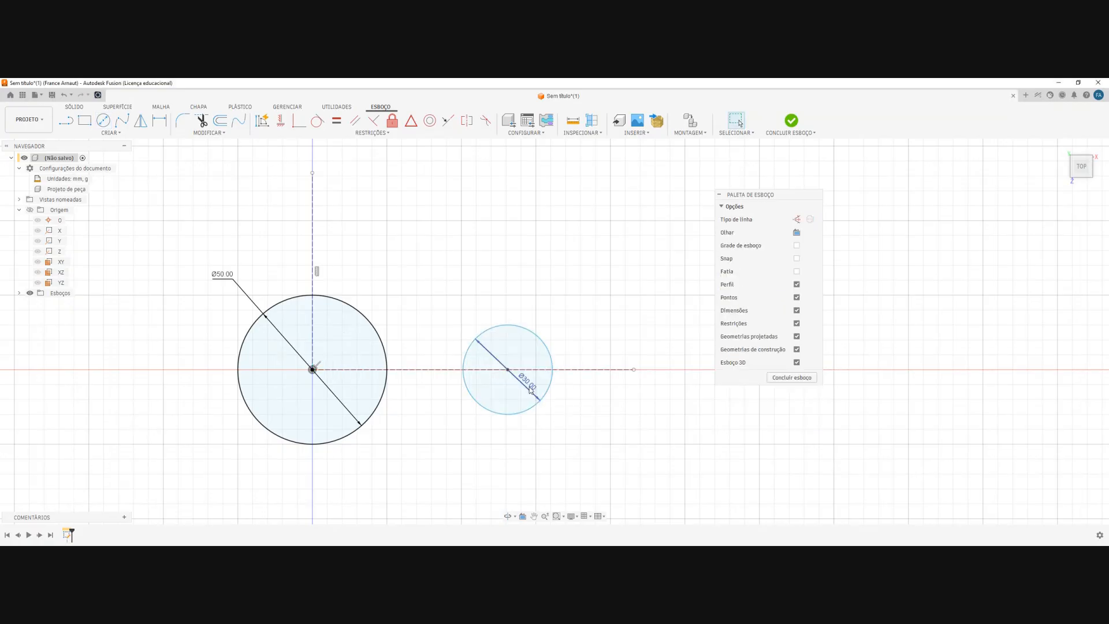
pyautogui.moveTo(532, 386); pyautogui.dragTo(556, 424)
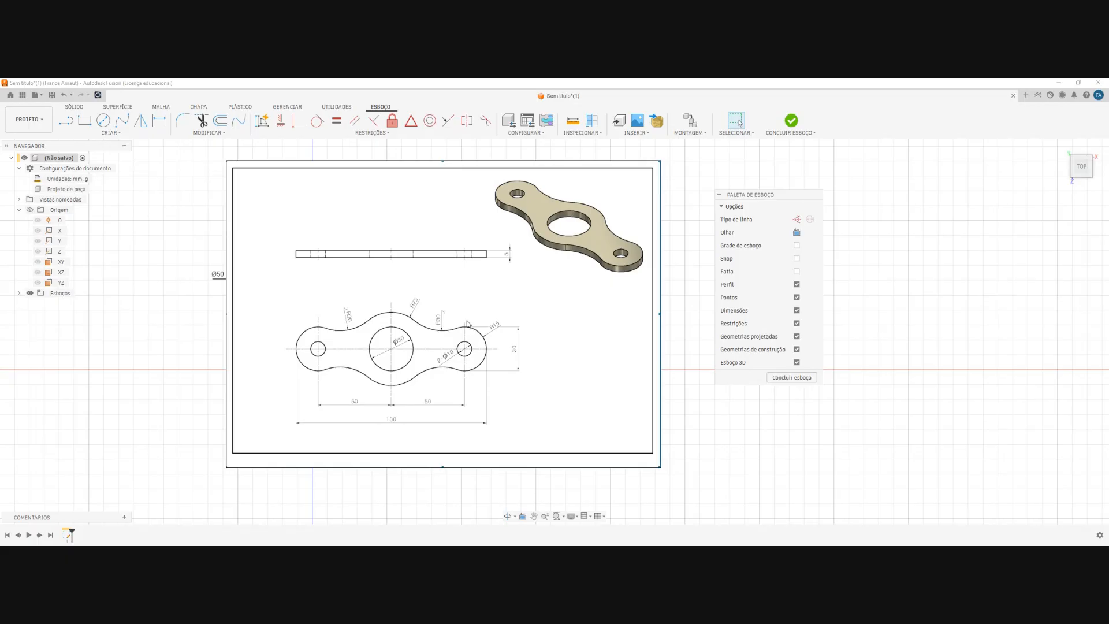
# Mark the part's upper outline on a screen capture of the reference drawing and discard the capture
pyautogui.press('Print')
pyautogui.moveTo(203, 146); pyautogui.dragTo(615, 469)
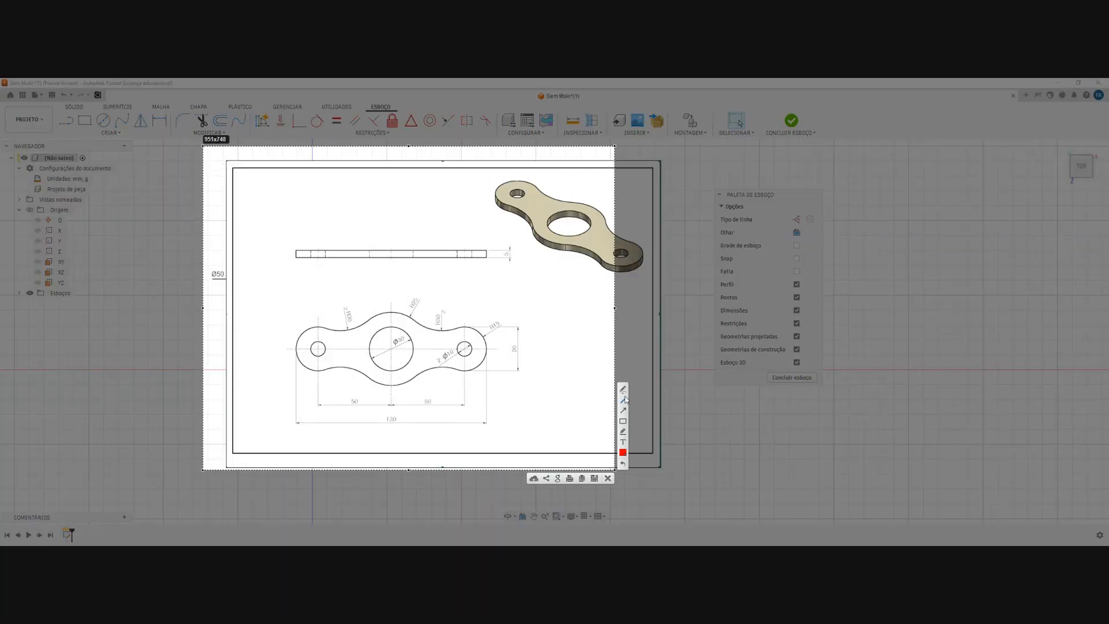
pyautogui.moveTo(390, 313)
pyautogui.mouseDown()
pyautogui.moveTo(447, 333)
pyautogui.moveTo(479, 328)
pyautogui.moveTo(491, 355)
pyautogui.mouseUp()
pyautogui.moveTo(392, 310)
pyautogui.mouseDown()
pyautogui.moveTo(387, 354)
pyautogui.moveTo(490, 350)
pyautogui.moveTo(0, 324)
pyautogui.mouseUp()
pyautogui.click(607, 478)
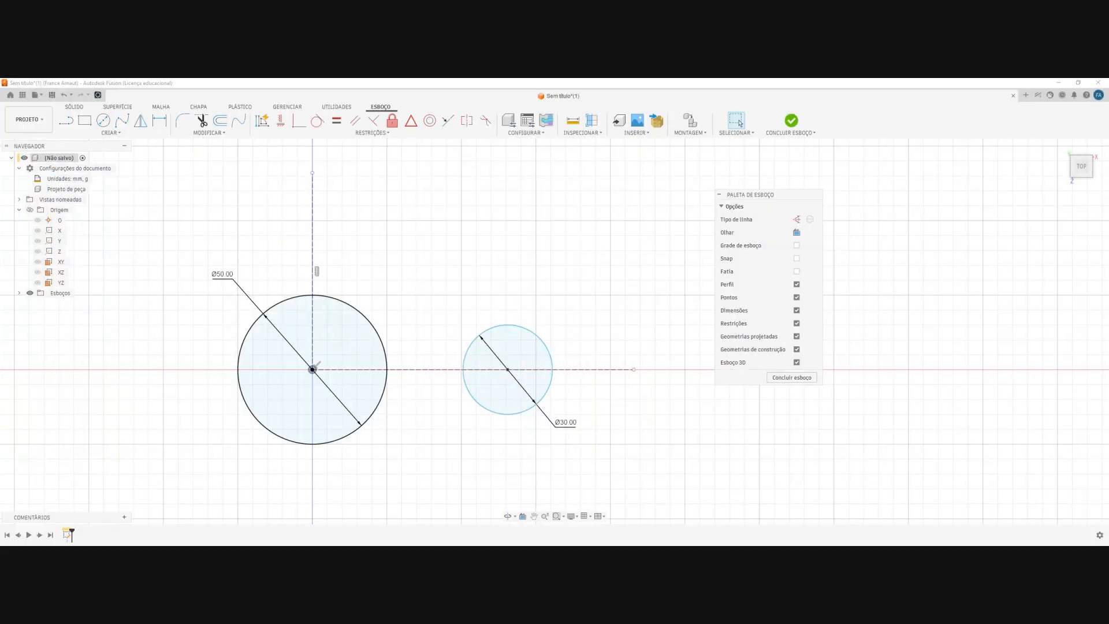
# Draw a 60 mm diameter circle above the horizontal construction line, between the 50 mm and 30 mm circles
pyautogui.click(103, 120)
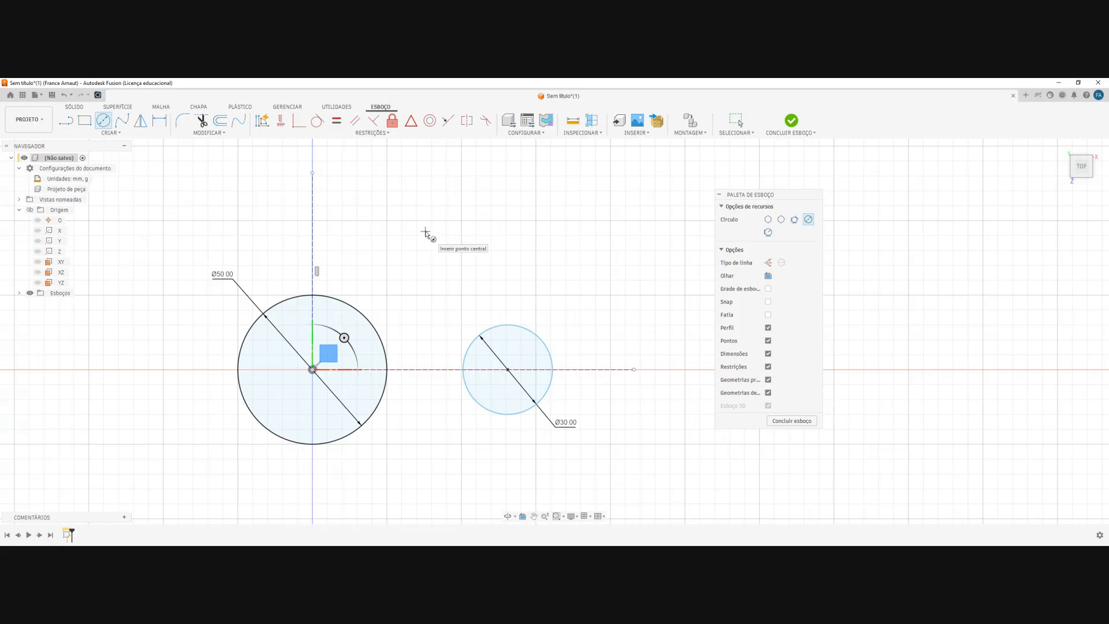
pyautogui.click(425, 231)
pyautogui.write('60')
pyautogui.press('Return')
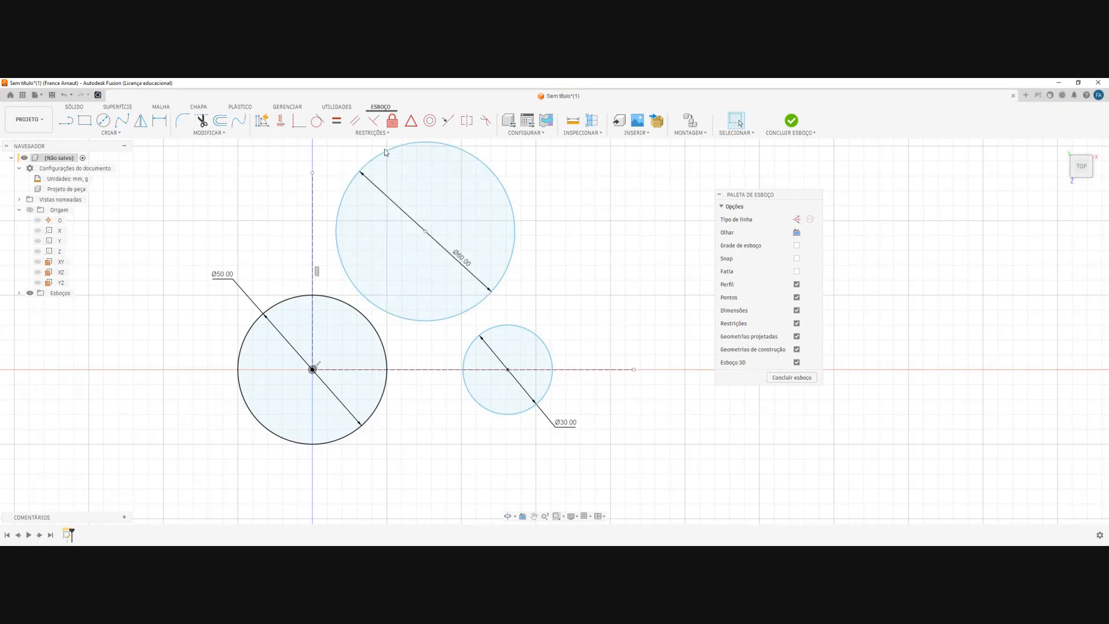
pyautogui.moveTo(569, 267)
pyautogui.keyDown('shift'); pyautogui.mouseDown(button='middle')
pyautogui.moveTo(527, 275)
pyautogui.moveTo(544, 240)
pyautogui.moveTo(459, 271)
pyautogui.moveTo(318, 265)
pyautogui.moveTo(308, 306)
pyautogui.mouseUp(button='middle'); pyautogui.keyUp('shift')
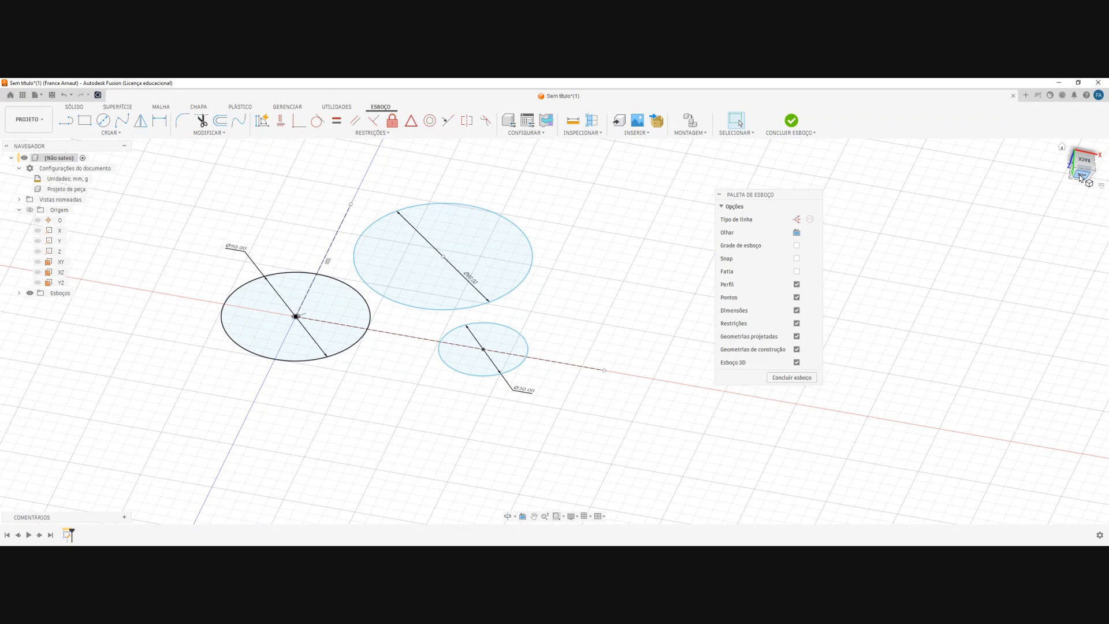
pyautogui.click(1080, 176)
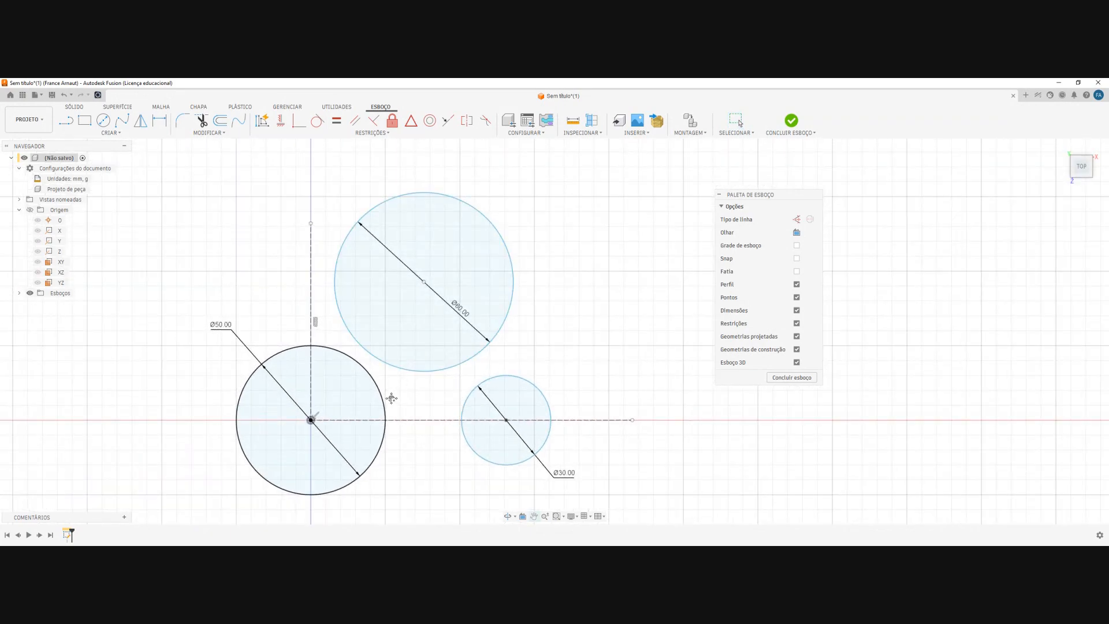
pyautogui.moveTo(391, 401); pyautogui.dragTo(403, 347, button='middle')
pyautogui.moveTo(546, 248)
pyautogui.mouseDown(button='middle')
pyautogui.moveTo(557, 244)
pyautogui.moveTo(542, 255)
pyautogui.mouseUp(button='middle')
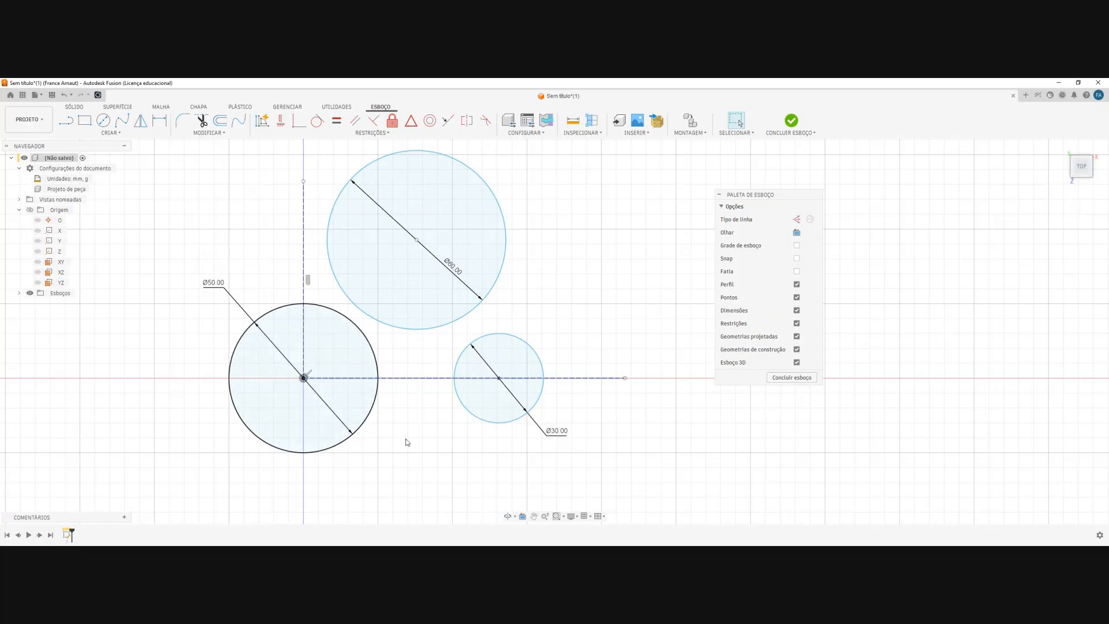
pyautogui.click(514, 517)
pyautogui.click(522, 505)
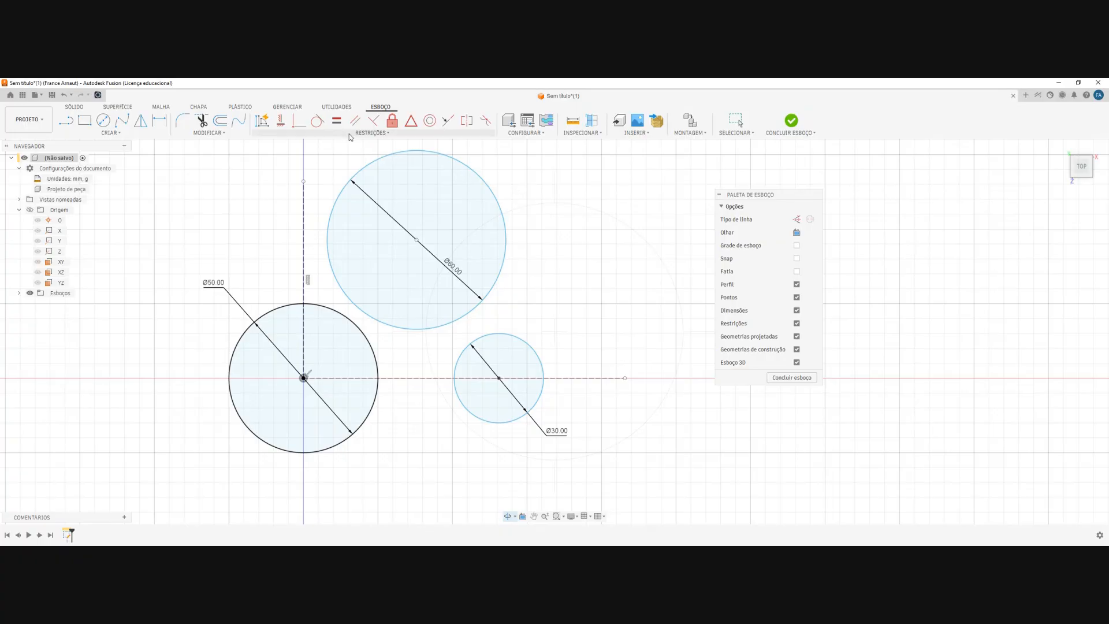
pyautogui.press('Escape')
# Make the 60 mm circle tangent to both the 30 mm circle and the 50 mm circle
pyautogui.click(371, 132)
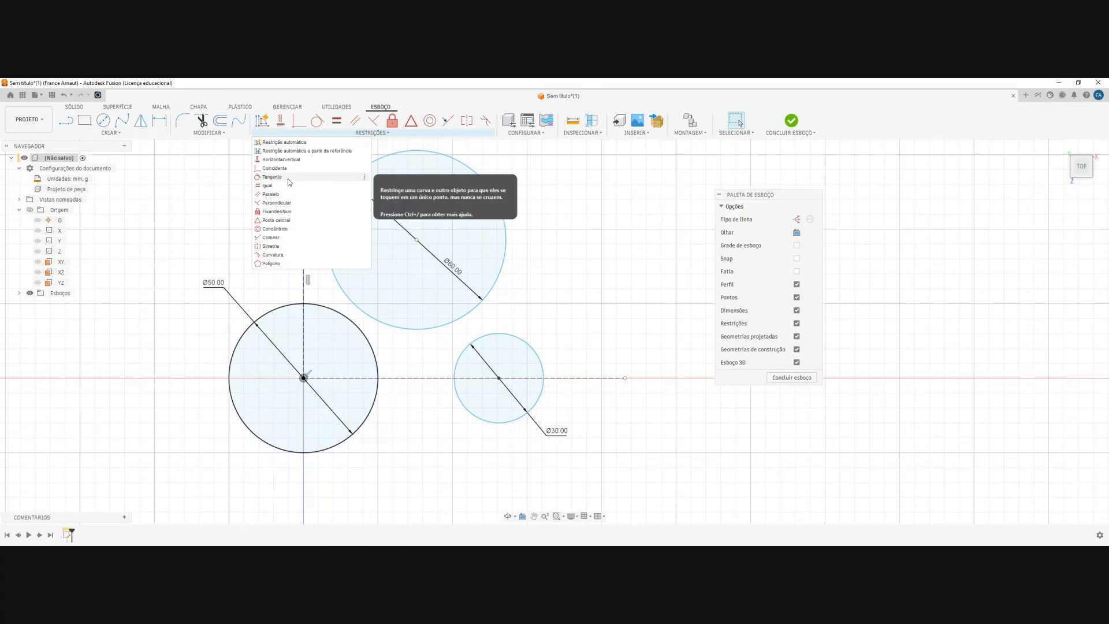
pyautogui.click(289, 177)
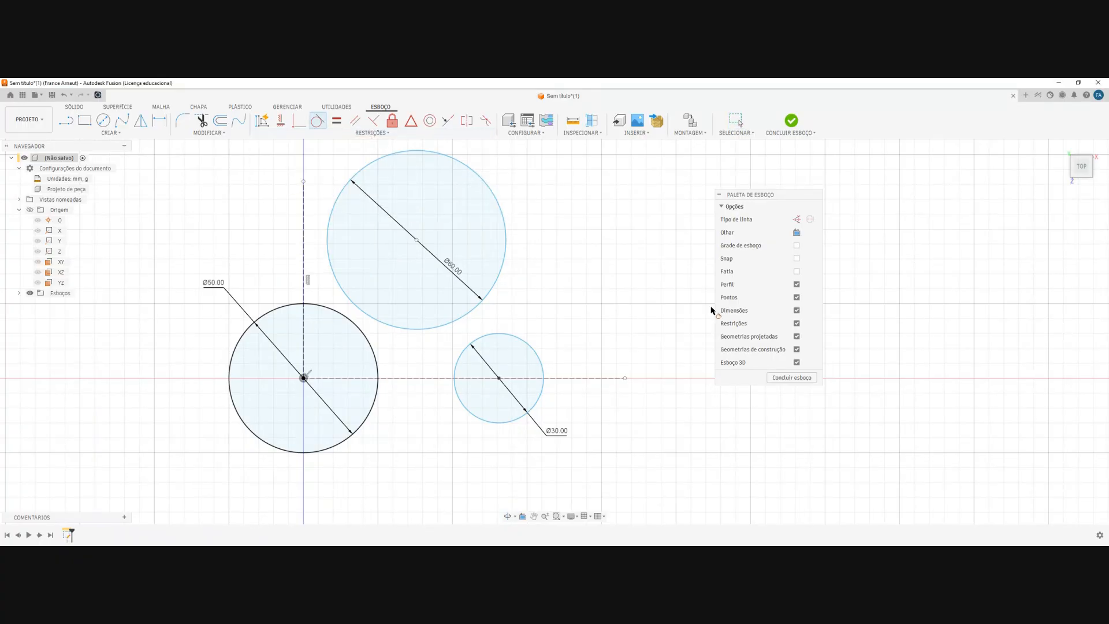
pyautogui.click(493, 291)
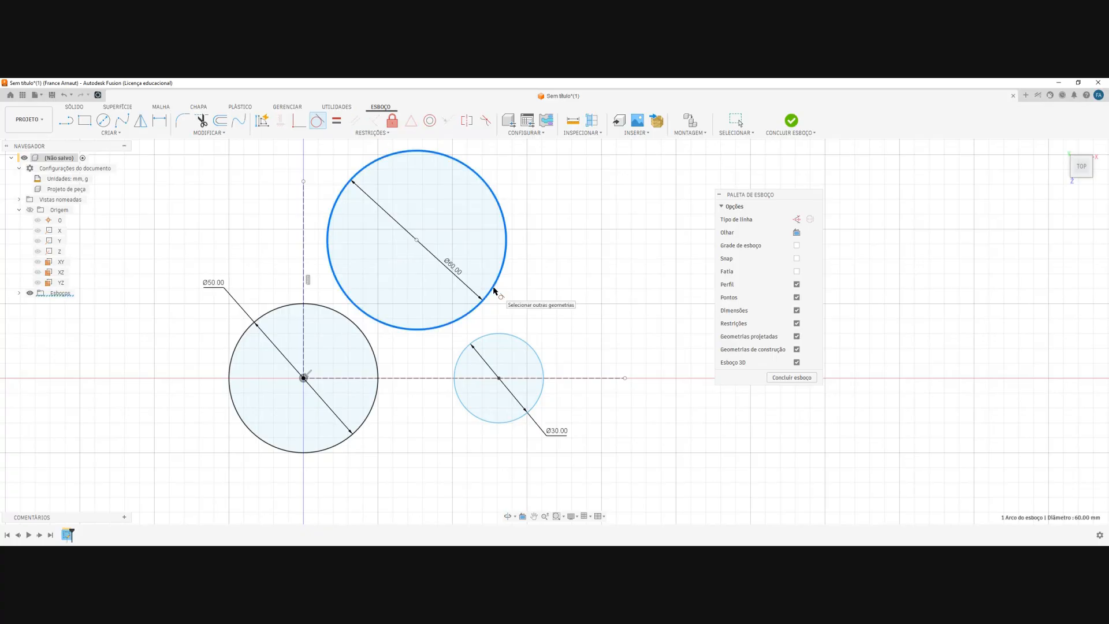
pyautogui.click(454, 355)
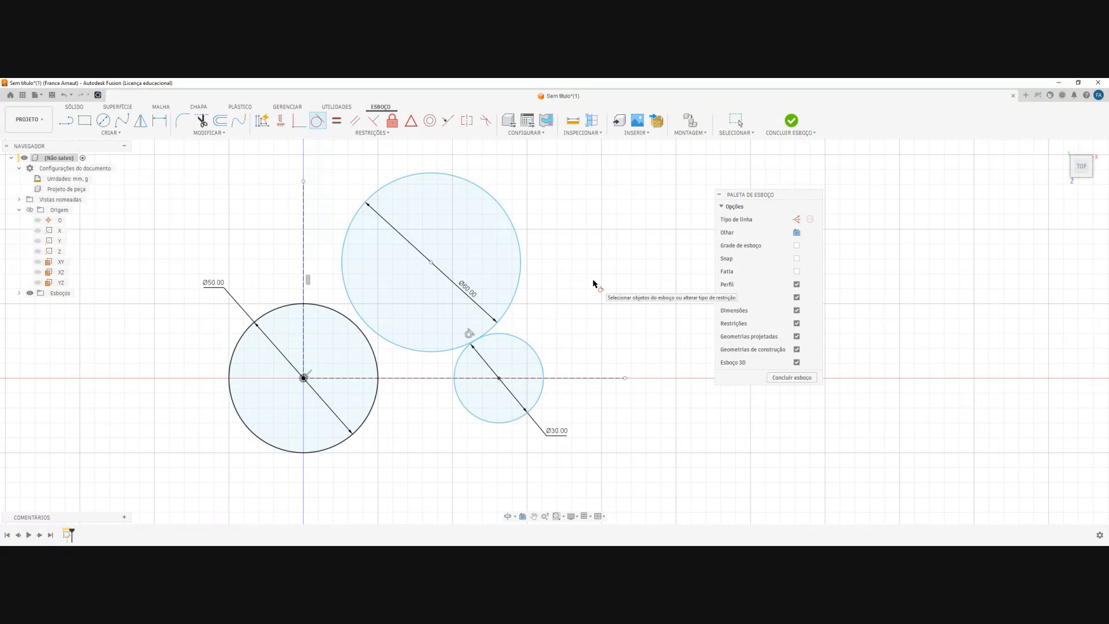
pyautogui.click(404, 349)
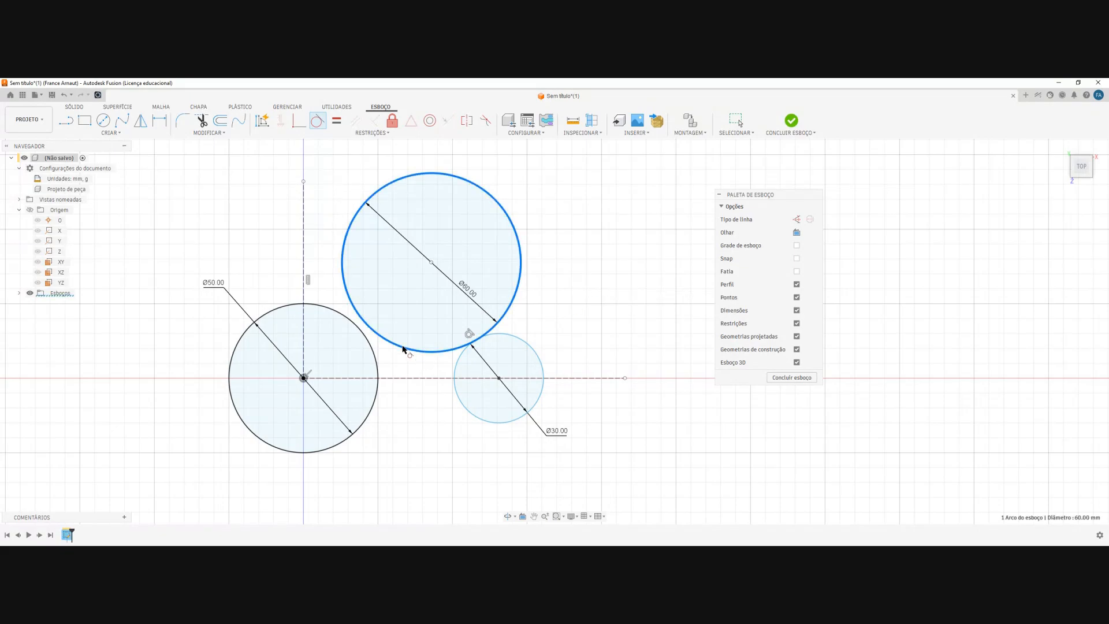
pyautogui.click(375, 357)
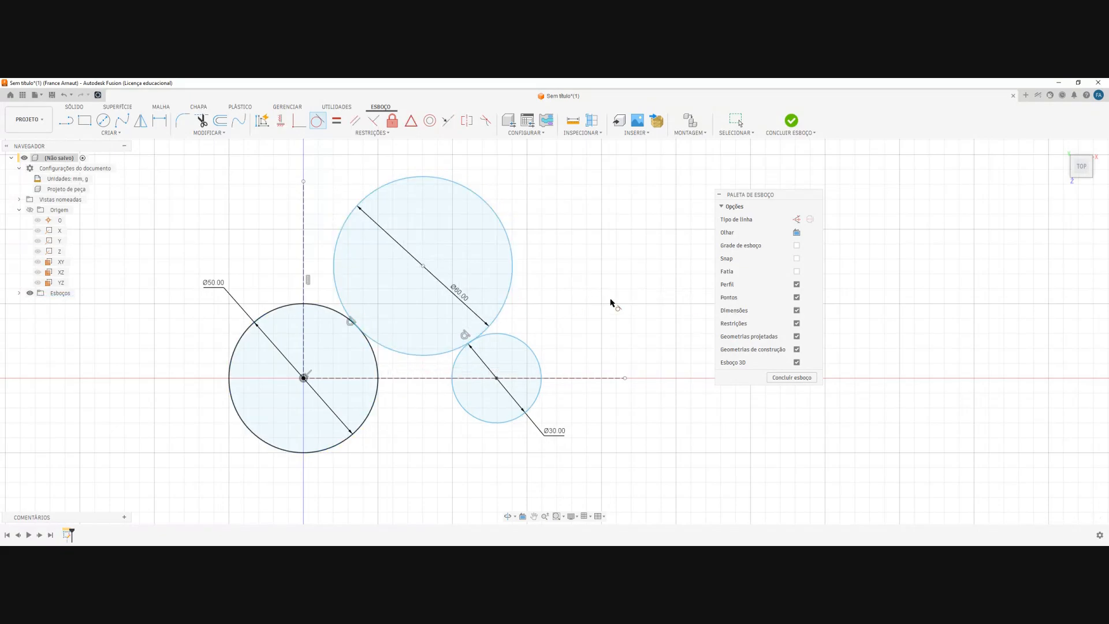
pyautogui.moveTo(411, 412); pyautogui.dragTo(428, 363, button='middle')
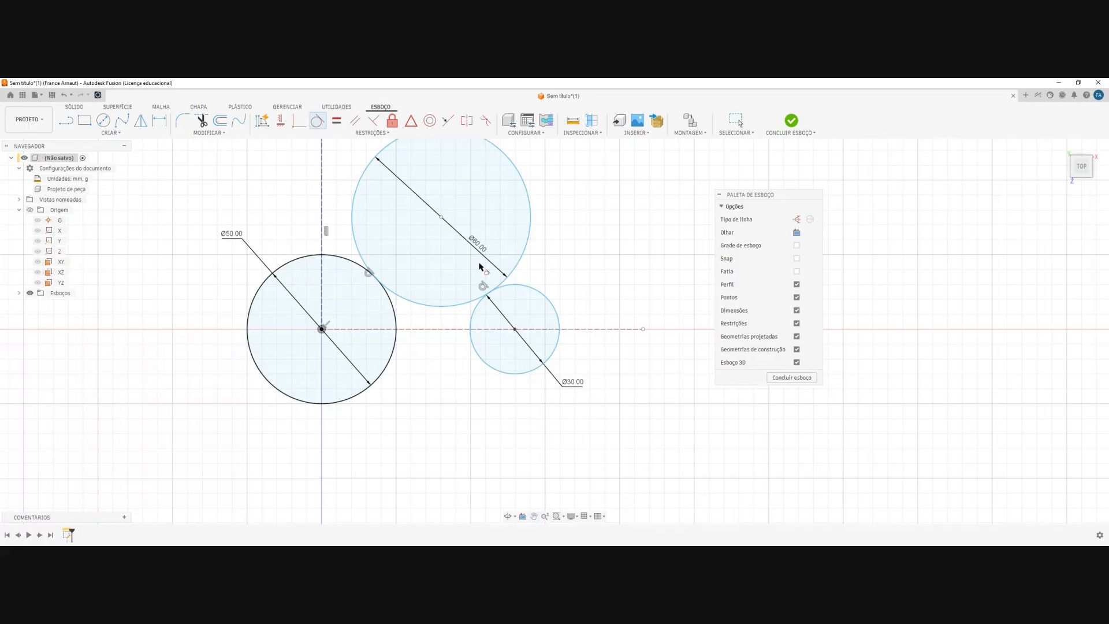
pyautogui.moveTo(601, 248); pyautogui.dragTo(584, 262, button='middle')
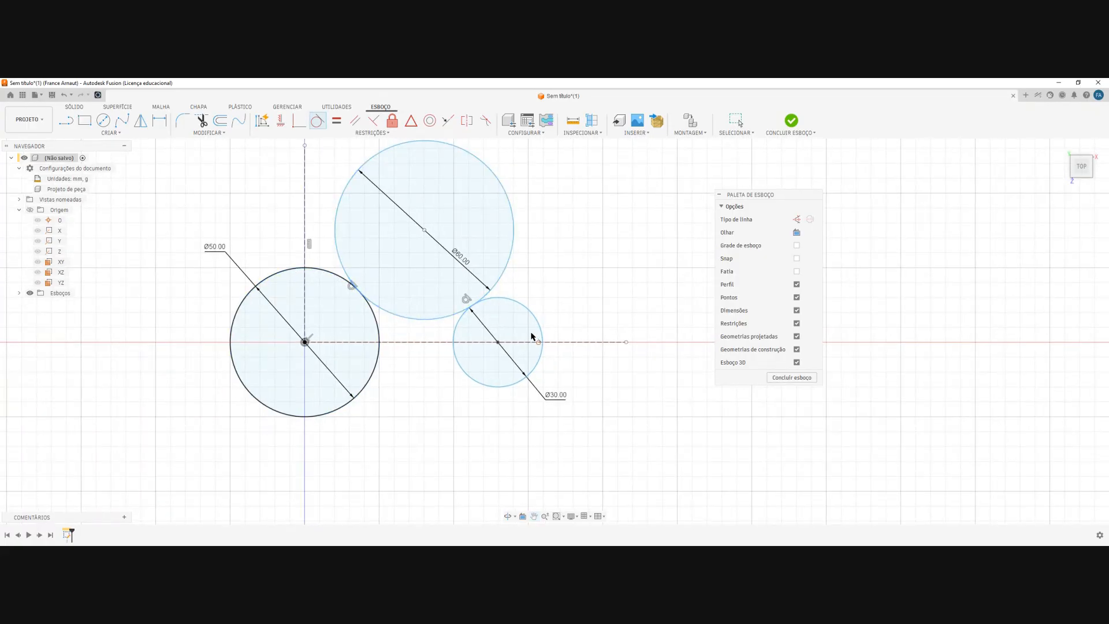
pyautogui.press('Escape')
# Dimension the centre distance between the 50 mm and 30 mm circles as 50 mm, and move the 60 mm diameter dimension outside its circle
pyautogui.hotkey('alt', 'Tab')
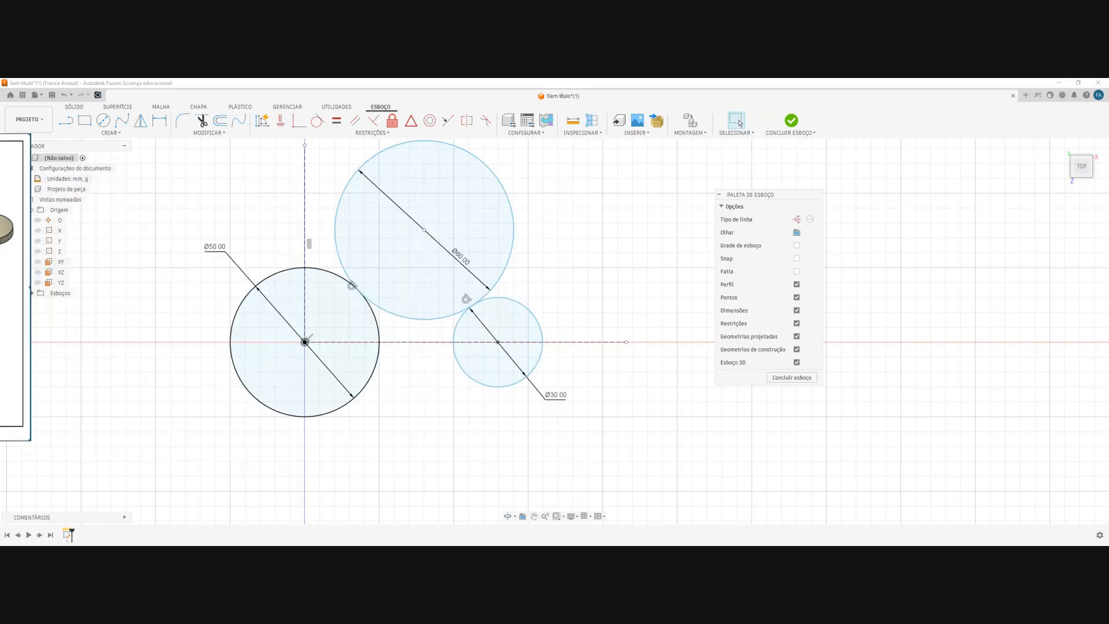
pyautogui.click(160, 127)
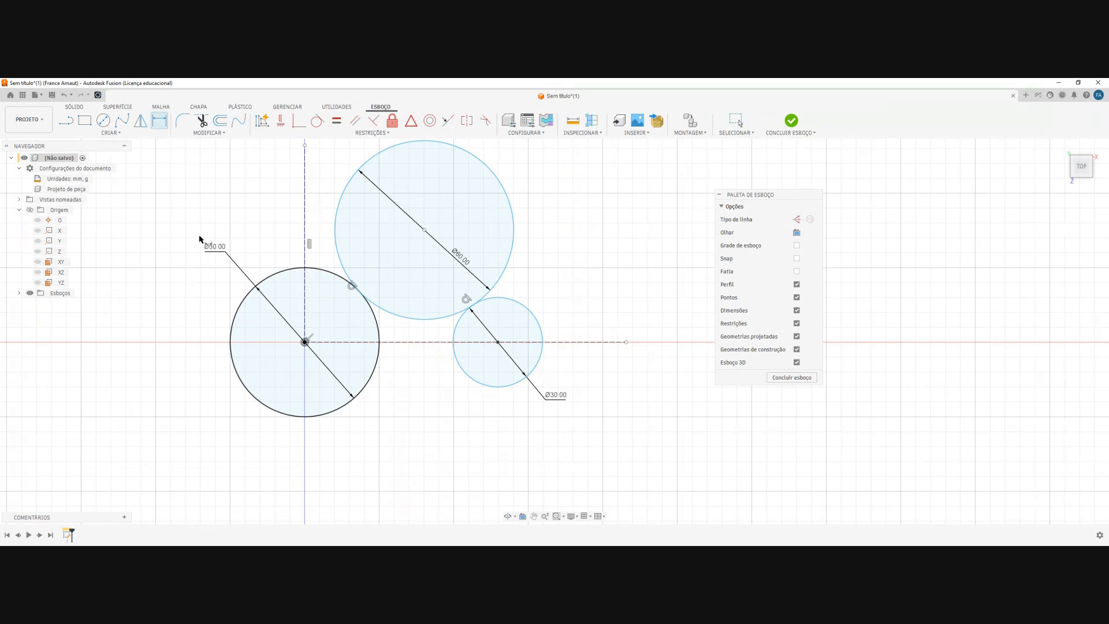
pyautogui.click(304, 342)
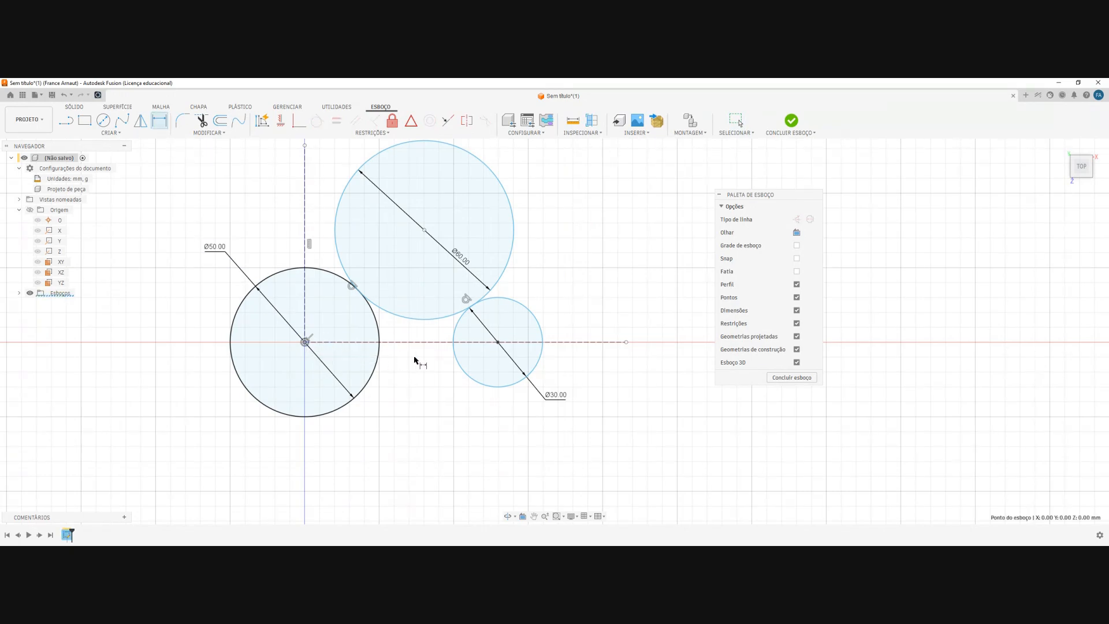
pyautogui.click(498, 342)
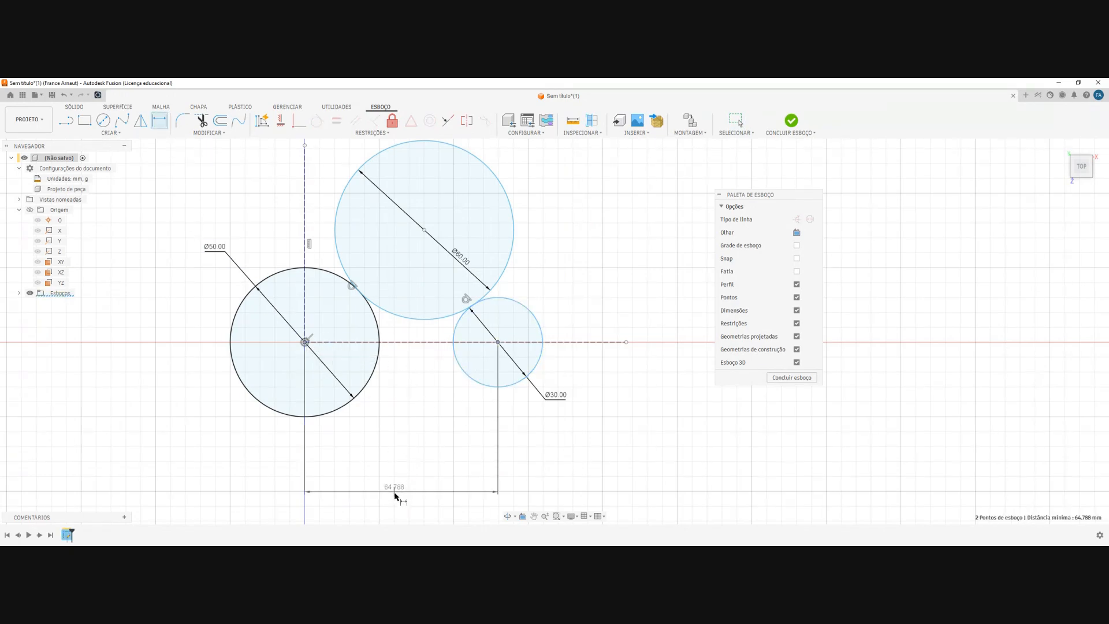
pyautogui.click(396, 495)
pyautogui.write('50')
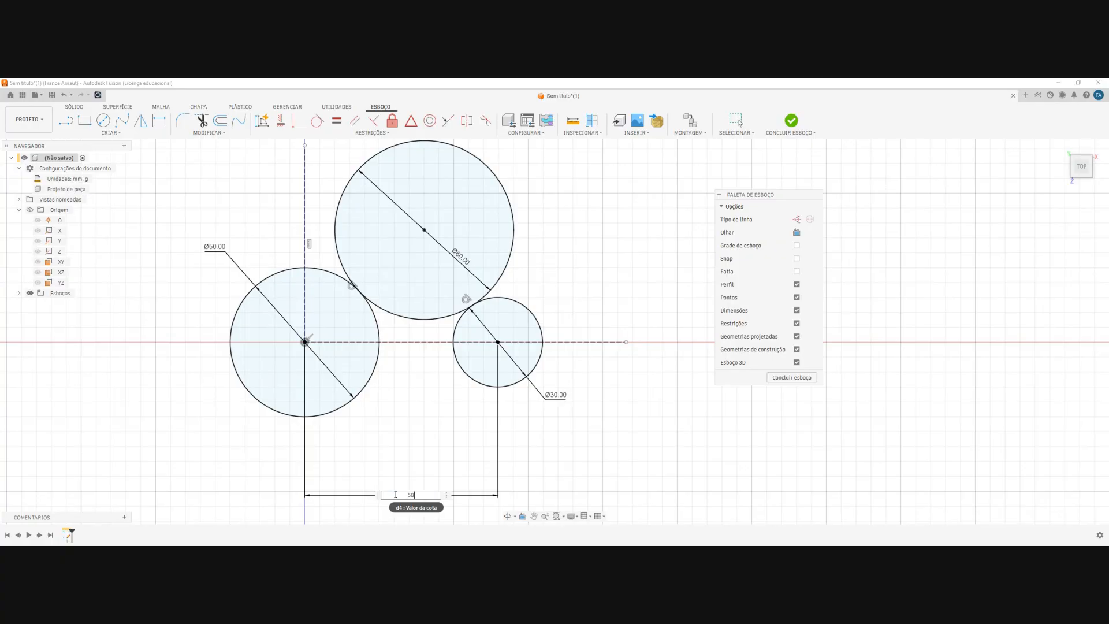
pyautogui.press('Return')
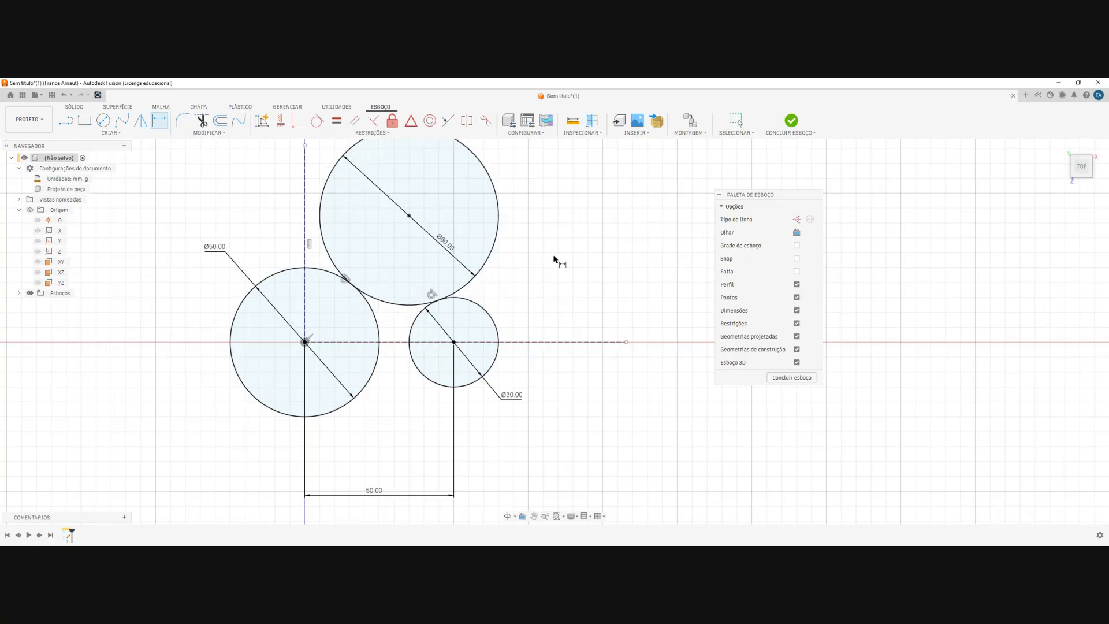
pyautogui.moveTo(549, 260); pyautogui.dragTo(512, 280, button='middle')
pyautogui.press('Escape')
pyautogui.moveTo(403, 258); pyautogui.dragTo(493, 190)
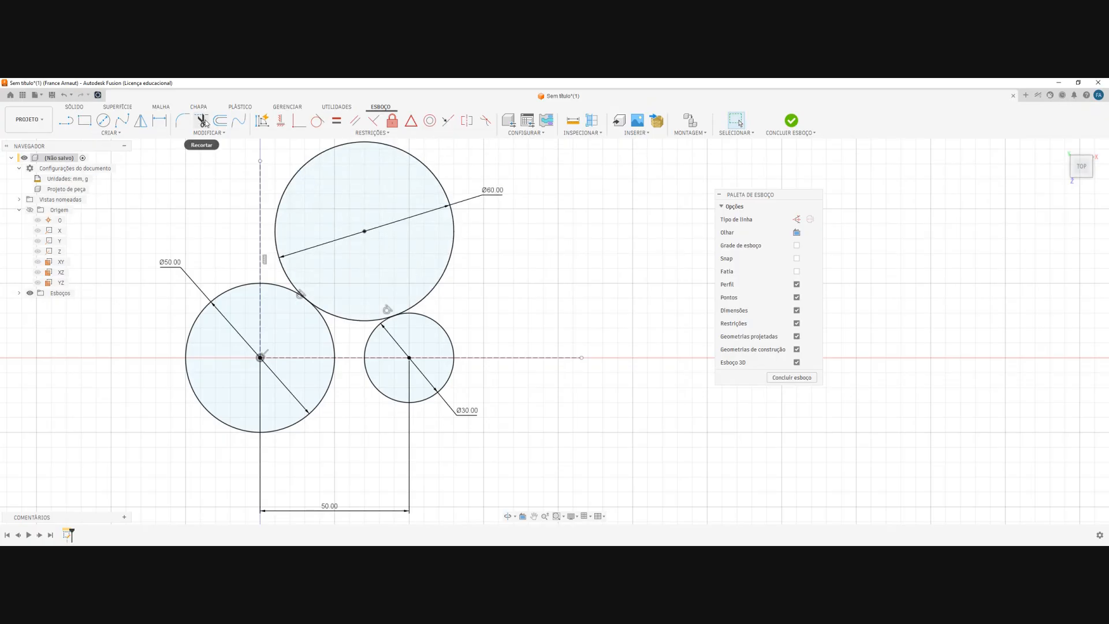
# Trim the three circles so only the arcs of the upper outline from the vertical to the horizontal construction line remain
pyautogui.click(203, 122)
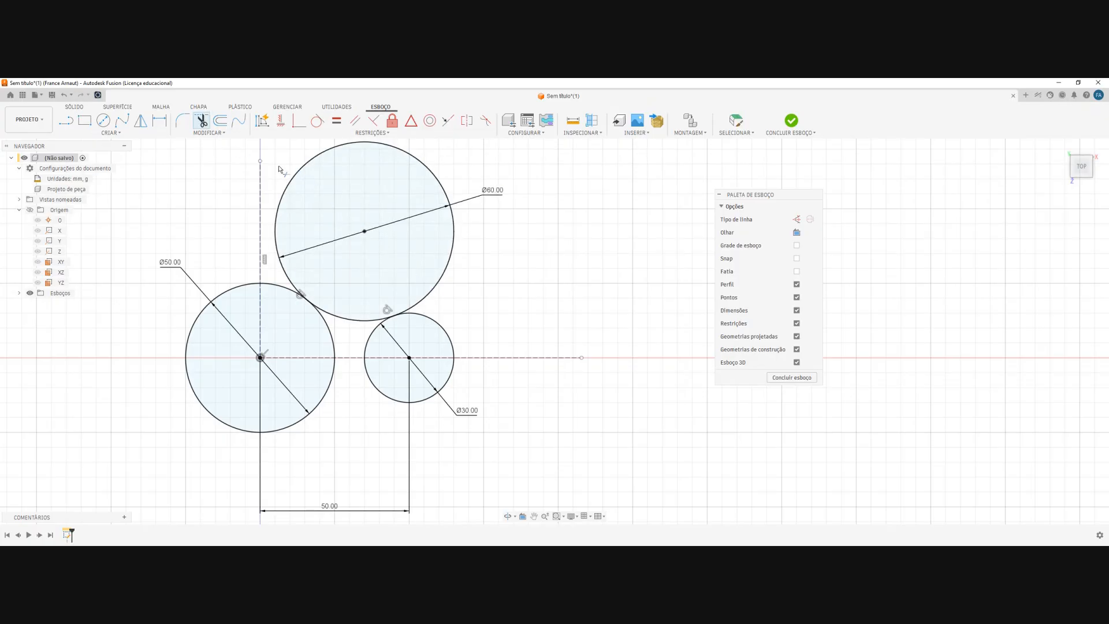
pyautogui.click(297, 174)
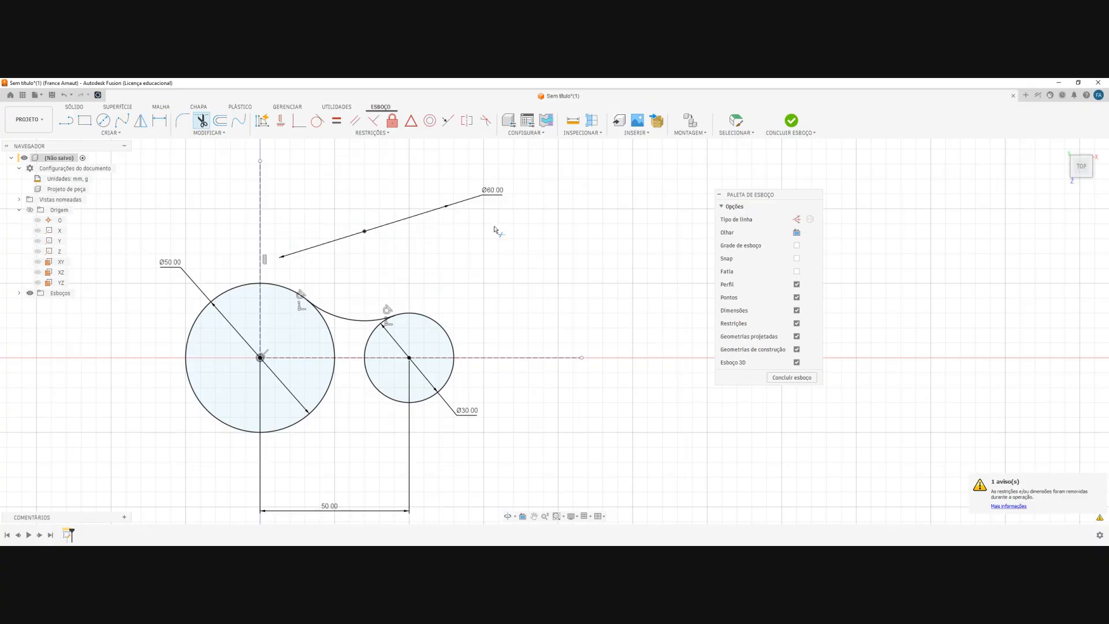
pyautogui.click(450, 379)
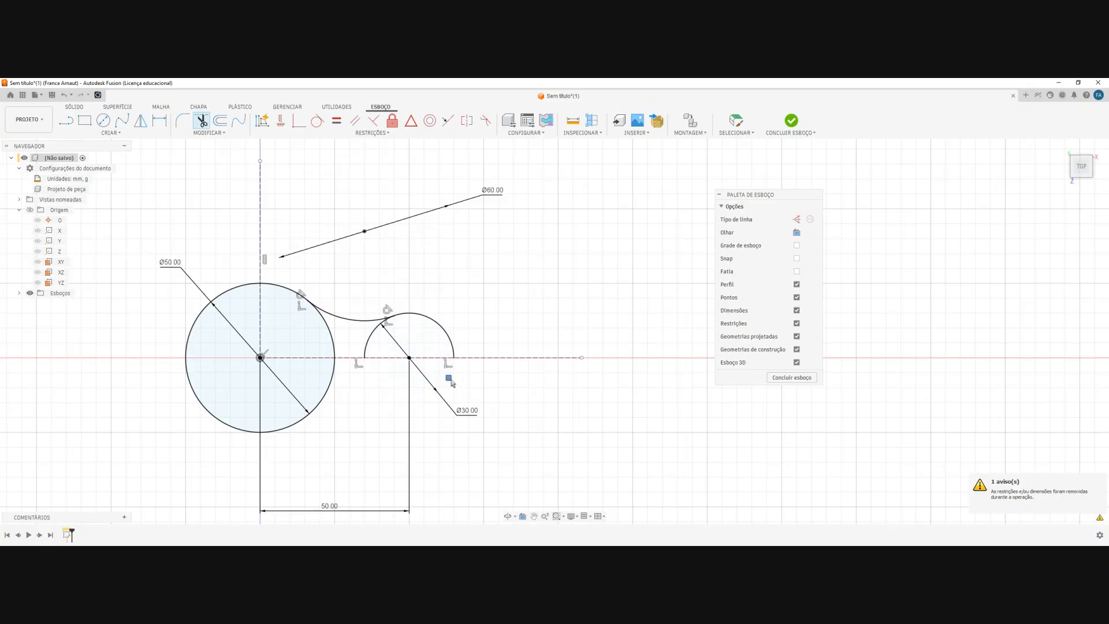
pyautogui.click(331, 389)
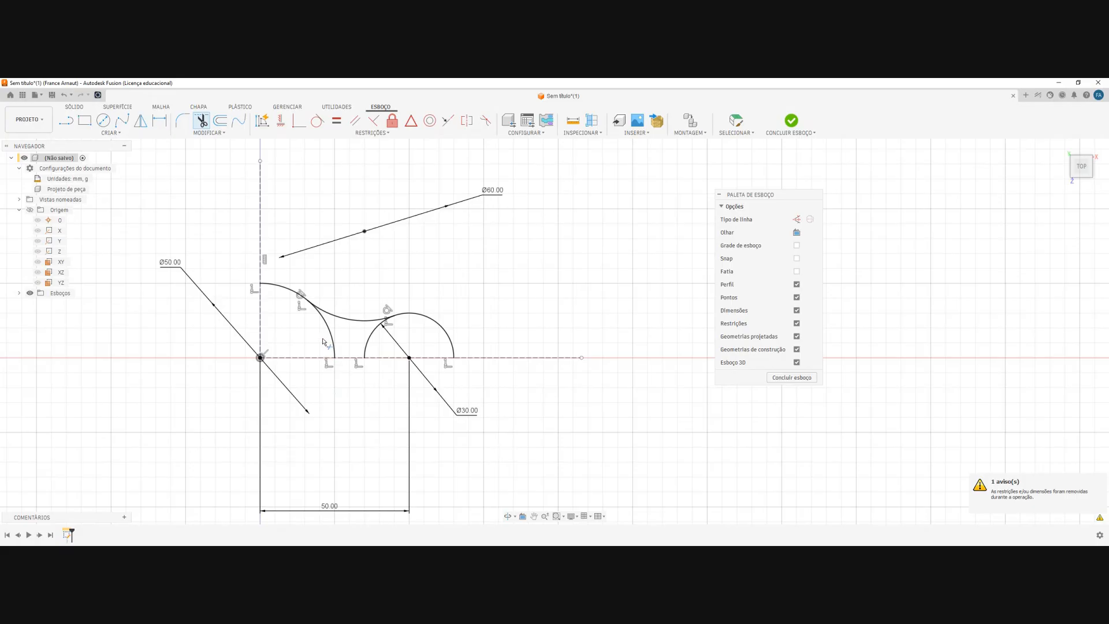
pyautogui.hotkey('ctrl', 'z')
pyautogui.click(367, 338)
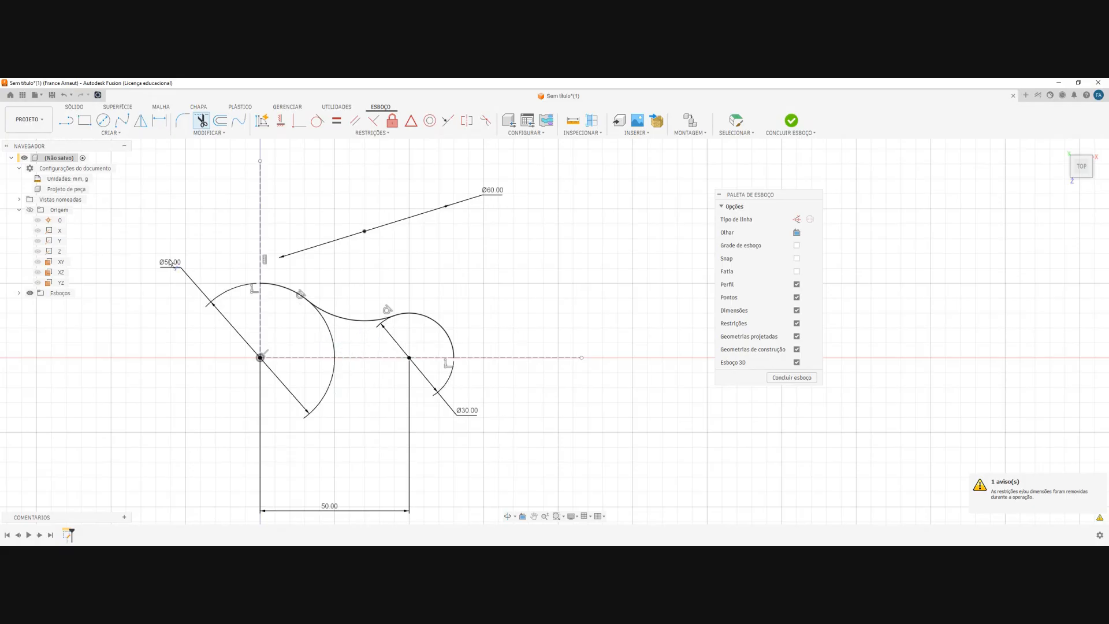
# Reposition the 50 mm, 60 mm and 30 mm diameter dimensions above the trimmed arcs
pyautogui.press('Escape')
pyautogui.moveTo(175, 269); pyautogui.dragTo(229, 221)
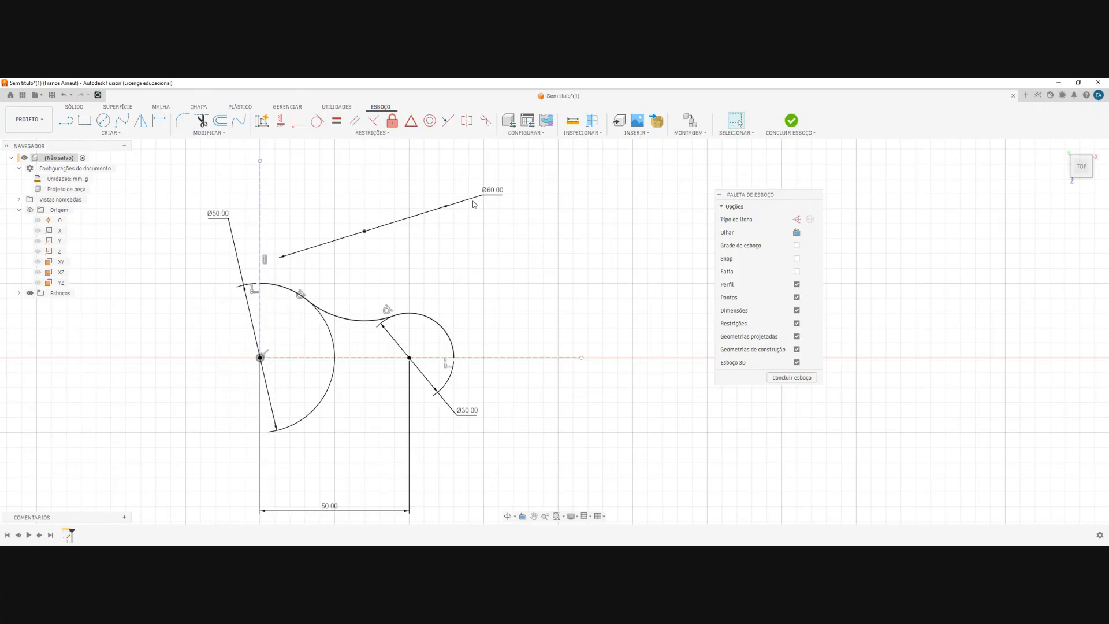
pyautogui.moveTo(494, 190); pyautogui.dragTo(364, 171)
pyautogui.moveTo(469, 415); pyautogui.dragTo(467, 321)
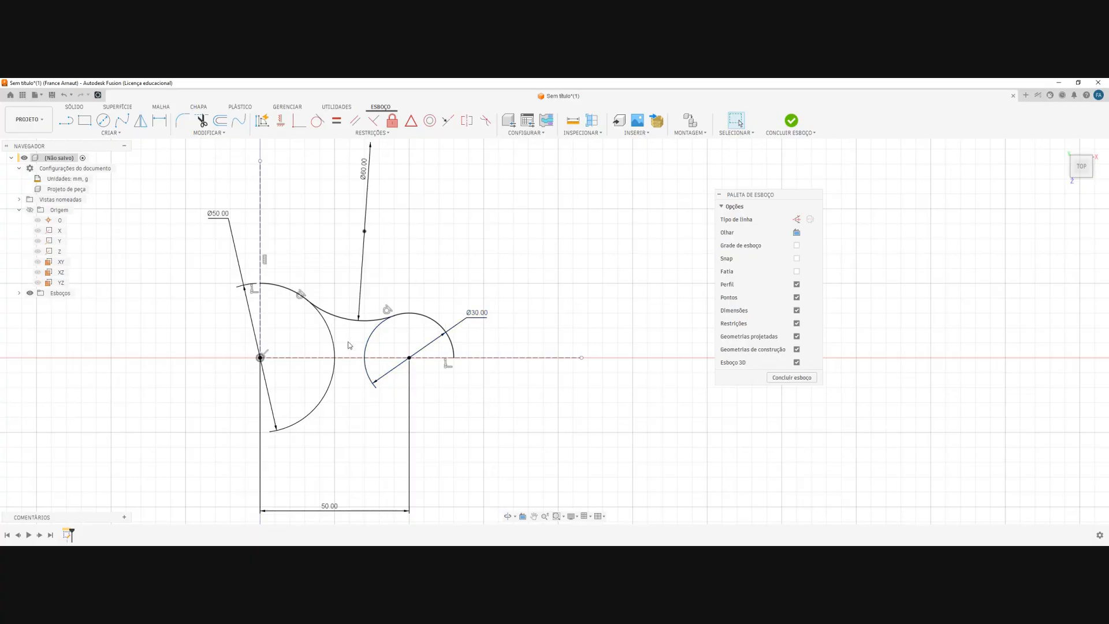
# Mirror the three upper outline arcs across the horizontal construction line
pyautogui.click(273, 284)
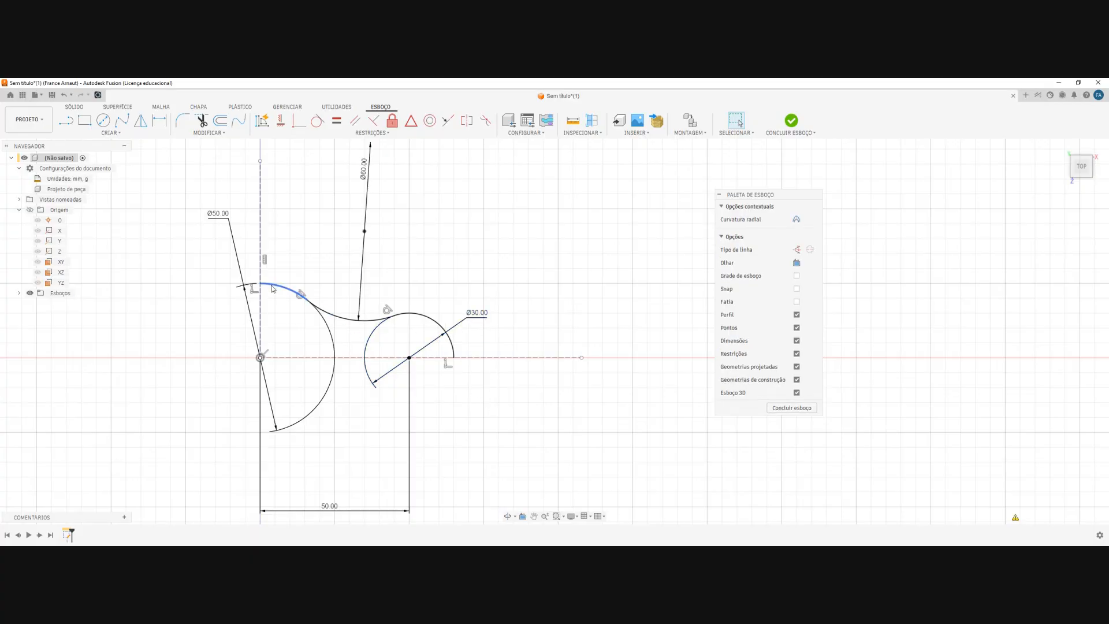
pyautogui.doubleClick(343, 321)
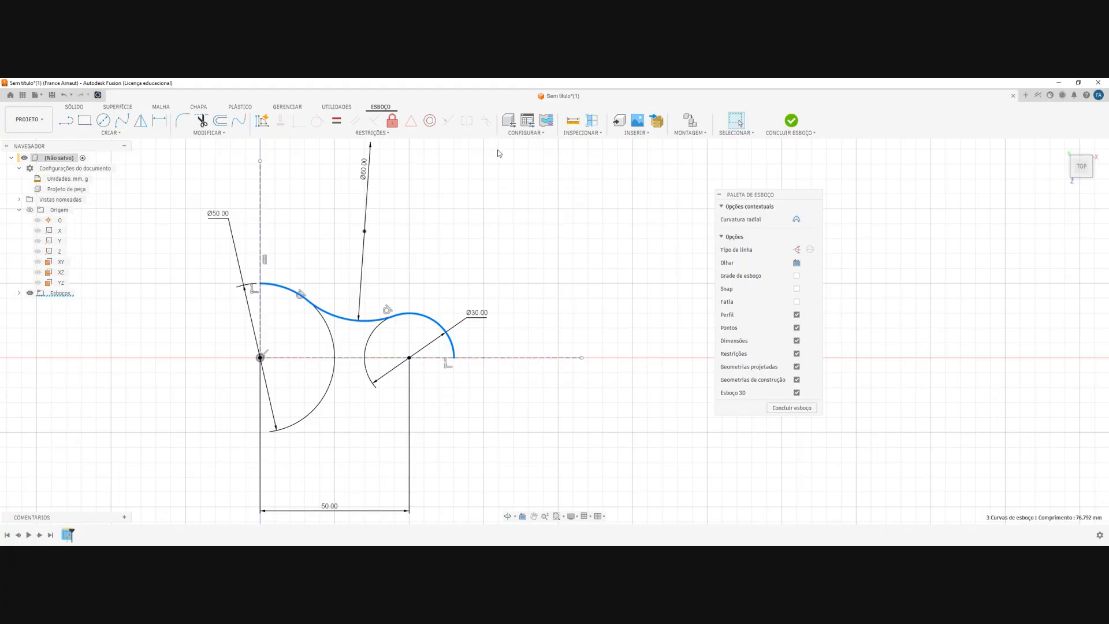
pyautogui.click(115, 133)
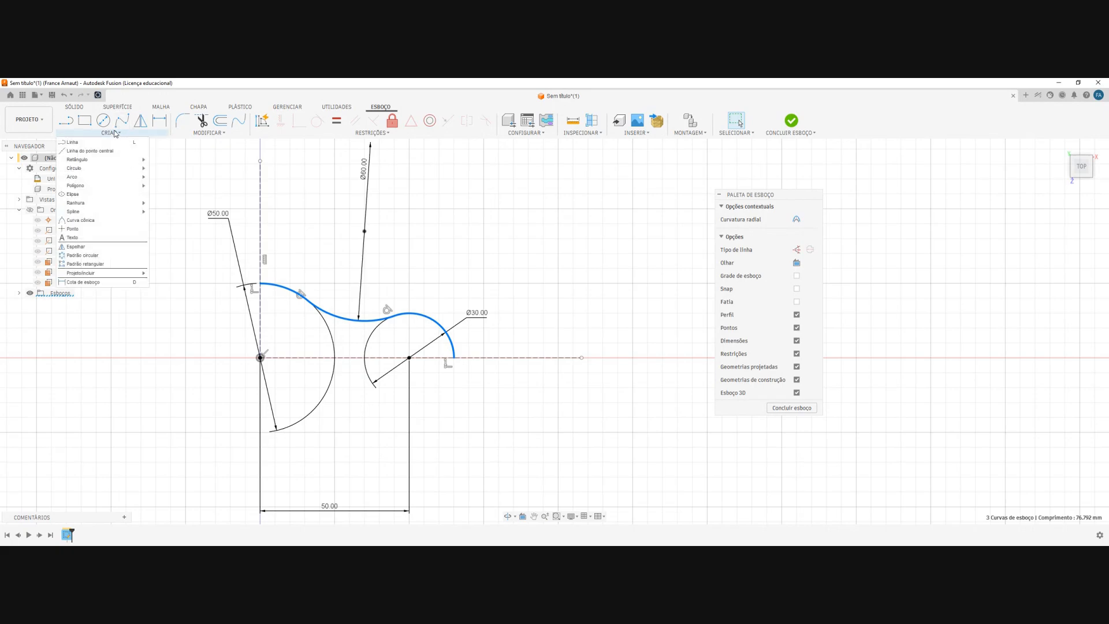
pyautogui.click(81, 247)
pyautogui.moveTo(991, 205); pyautogui.dragTo(486, 200)
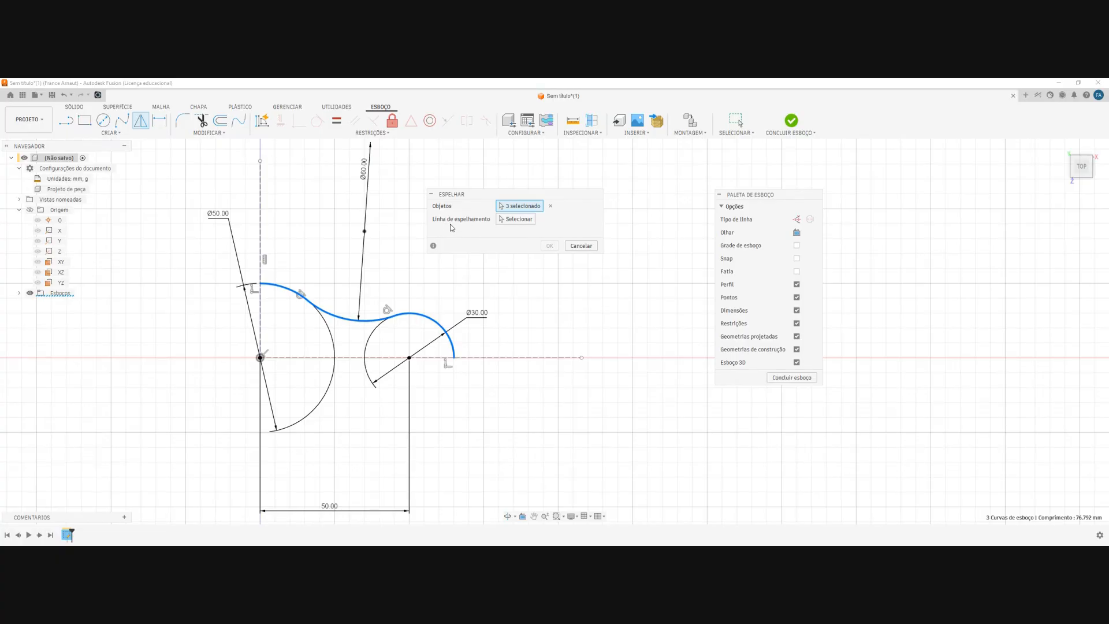
pyautogui.click(517, 220)
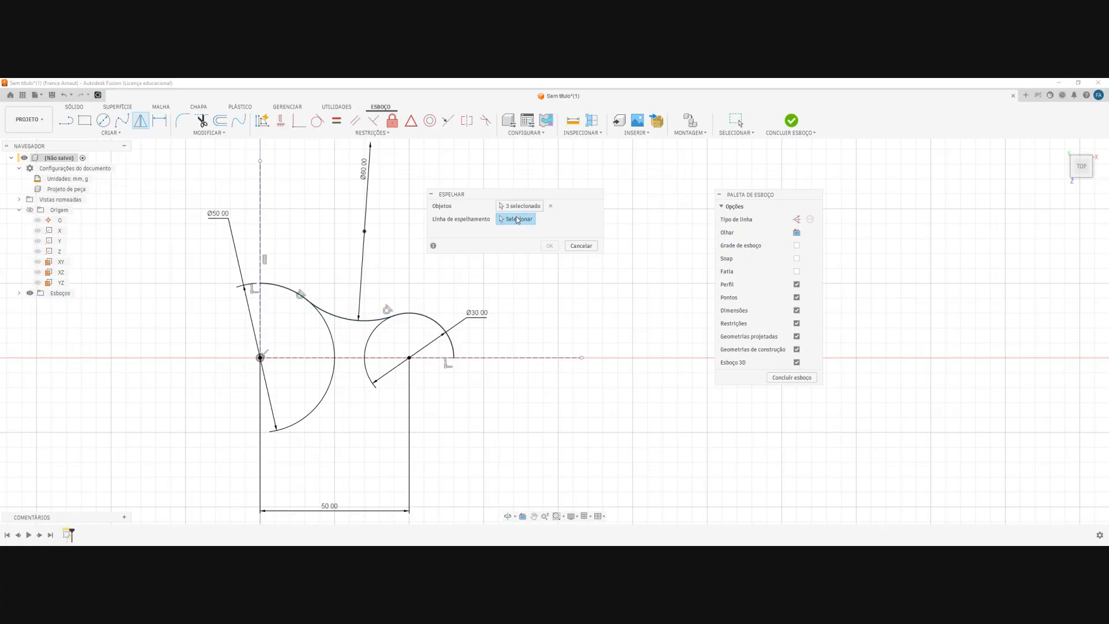
pyautogui.click(515, 359)
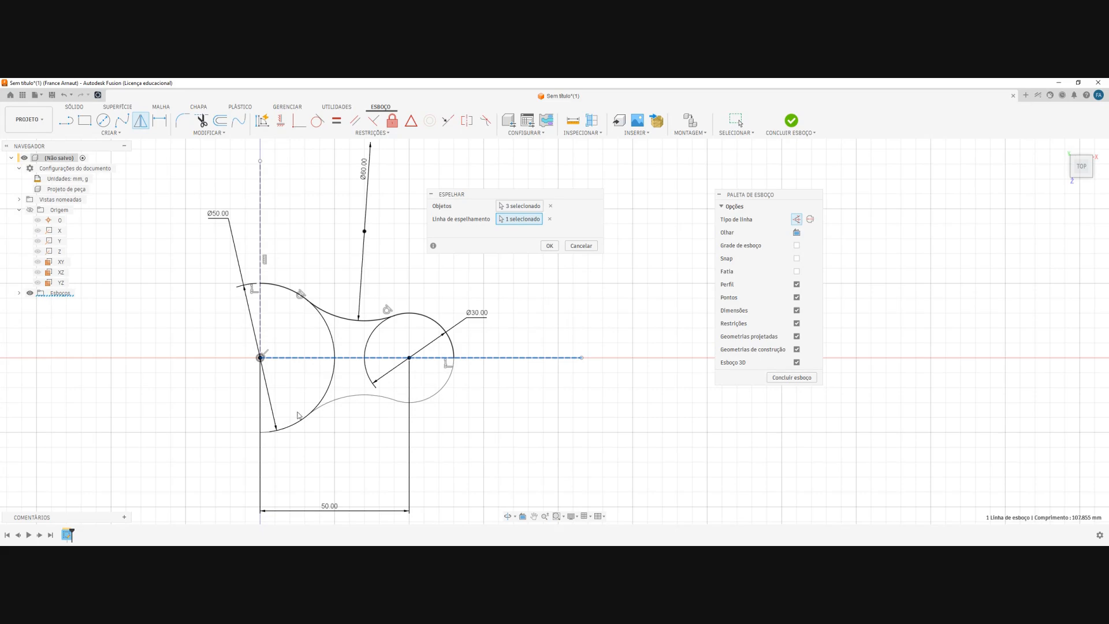
pyautogui.click(549, 245)
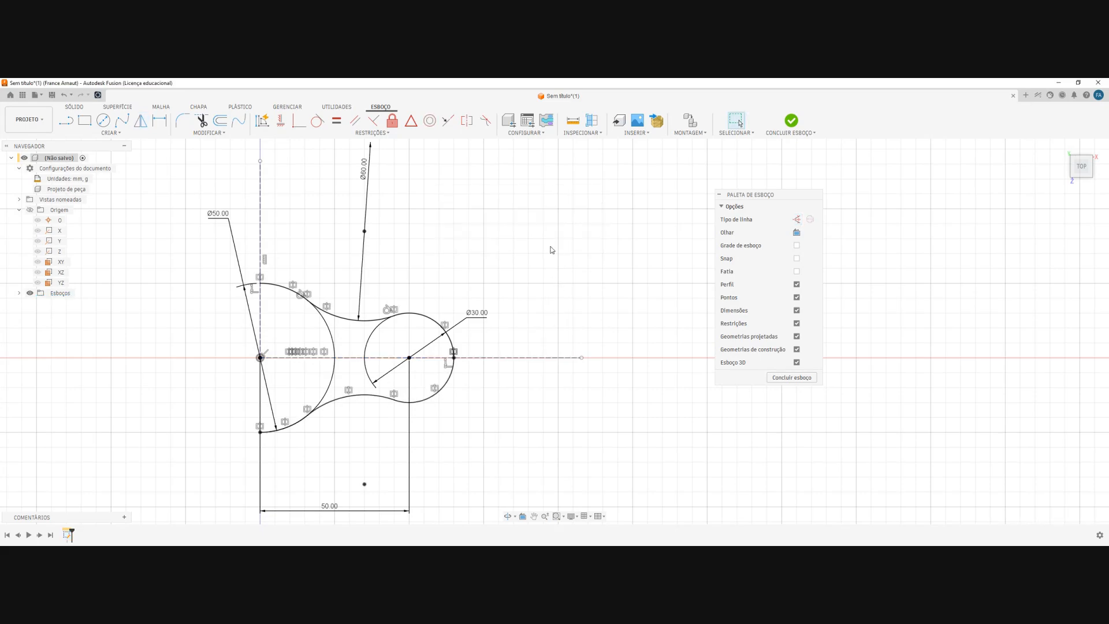
# Mirror all six arcs of the half outline across the vertical construction line to close the plate profile
pyautogui.moveTo(403, 283); pyautogui.dragTo(507, 270, button='middle')
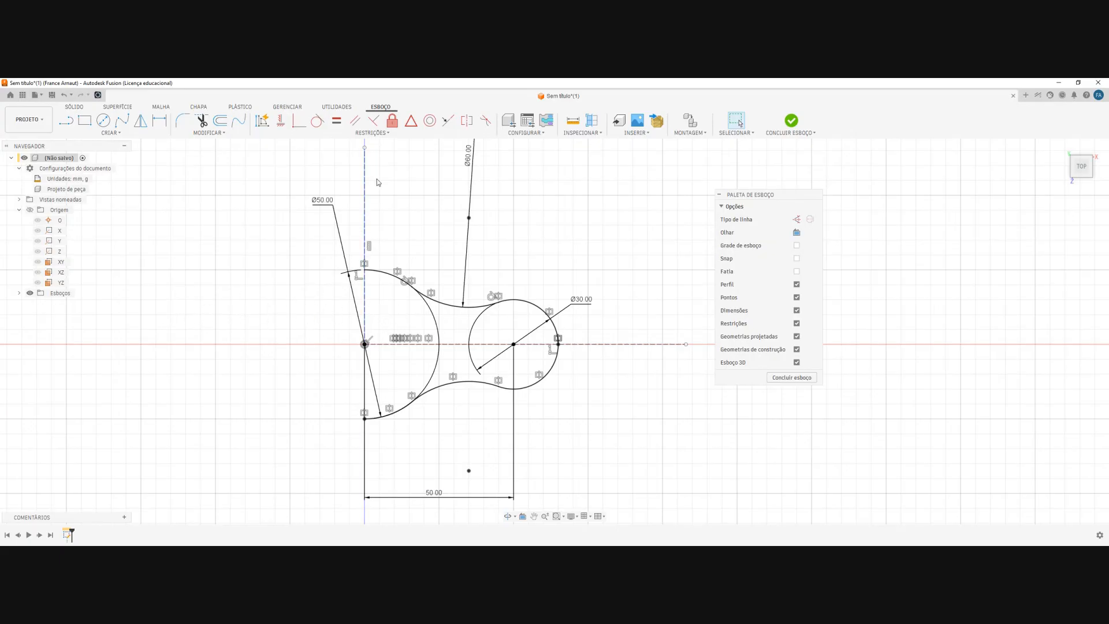
pyautogui.click(442, 306)
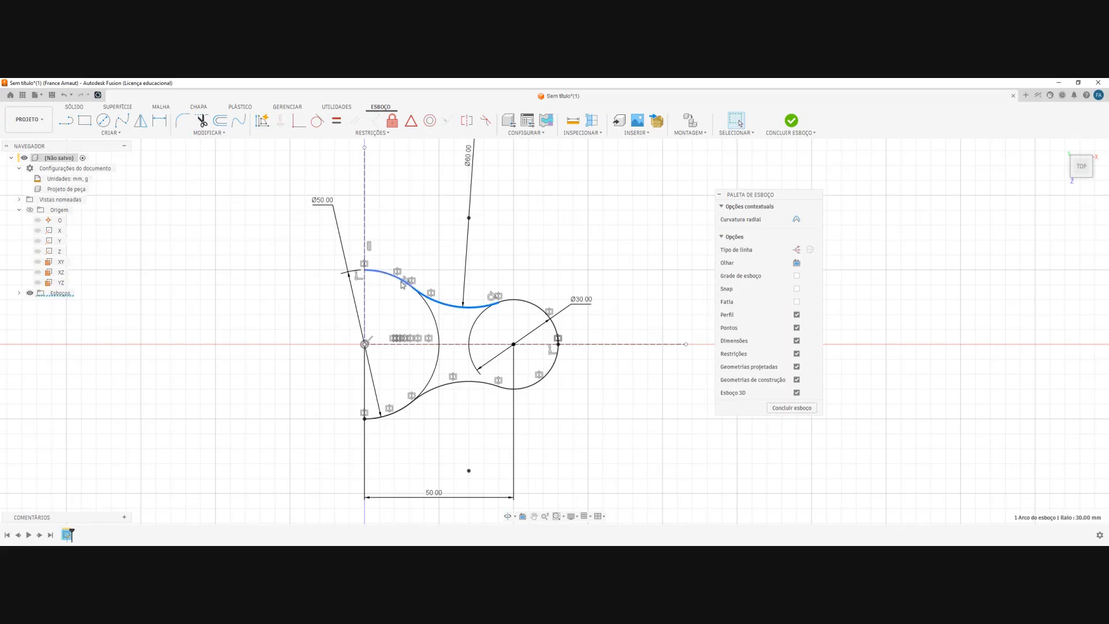
pyautogui.keyDown('ctrl'); pyautogui.click(395, 278); pyautogui.keyUp('ctrl')
pyautogui.keyDown('ctrl'); pyautogui.click(528, 301); pyautogui.keyUp('ctrl')
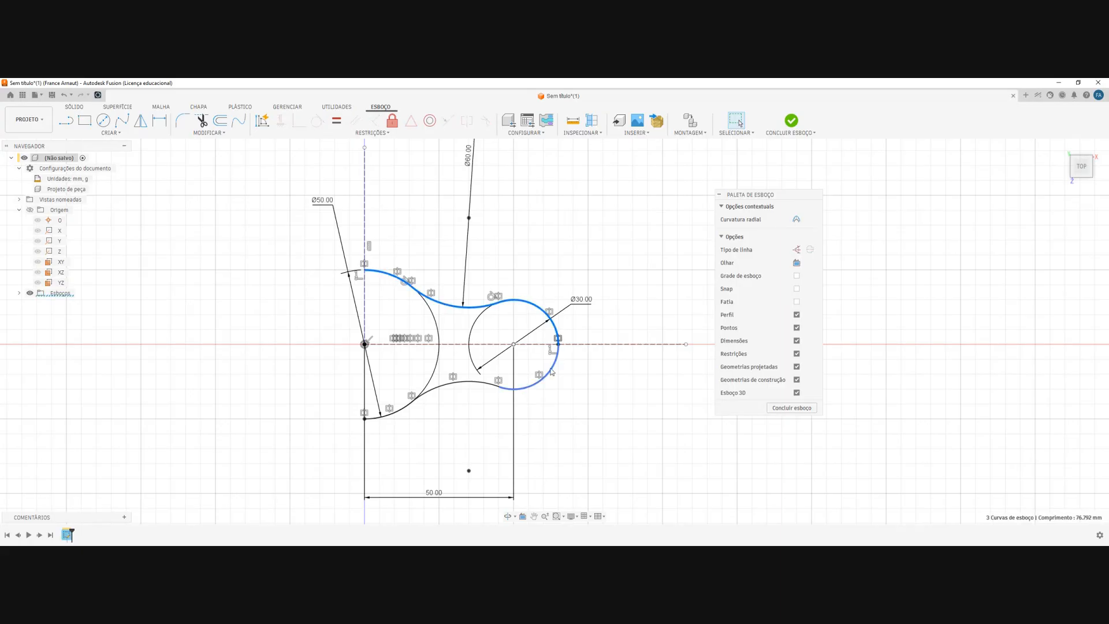
pyautogui.keyDown('ctrl'); pyautogui.click(548, 381); pyautogui.keyUp('ctrl')
pyautogui.keyDown('ctrl'); pyautogui.click(457, 383); pyautogui.keyUp('ctrl')
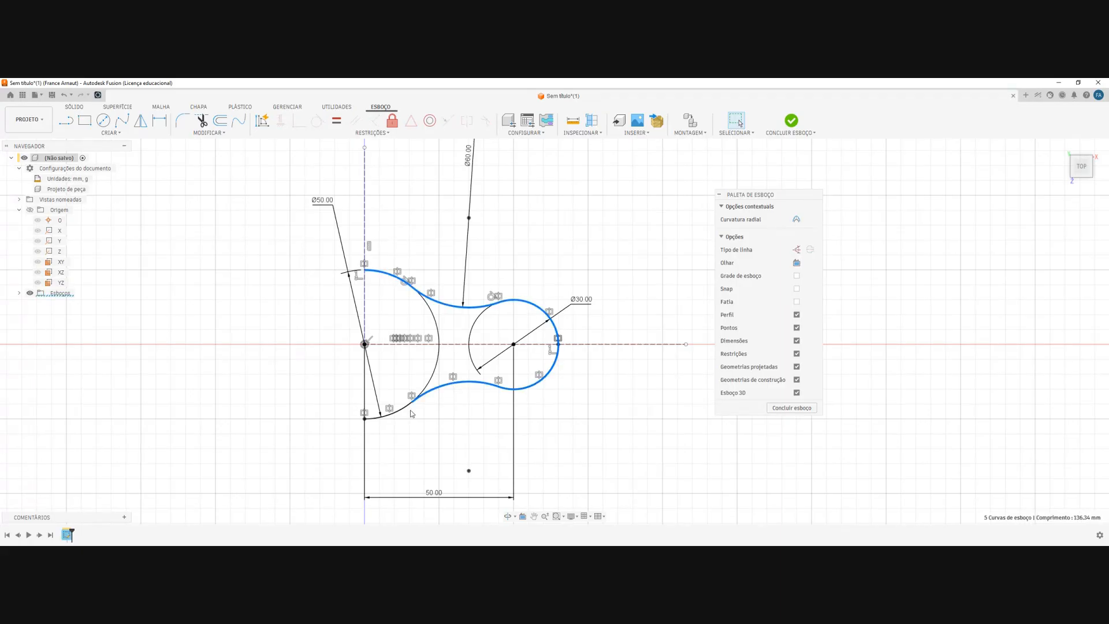
pyautogui.keyDown('ctrl'); pyautogui.click(404, 413); pyautogui.keyUp('ctrl')
pyautogui.click(116, 133)
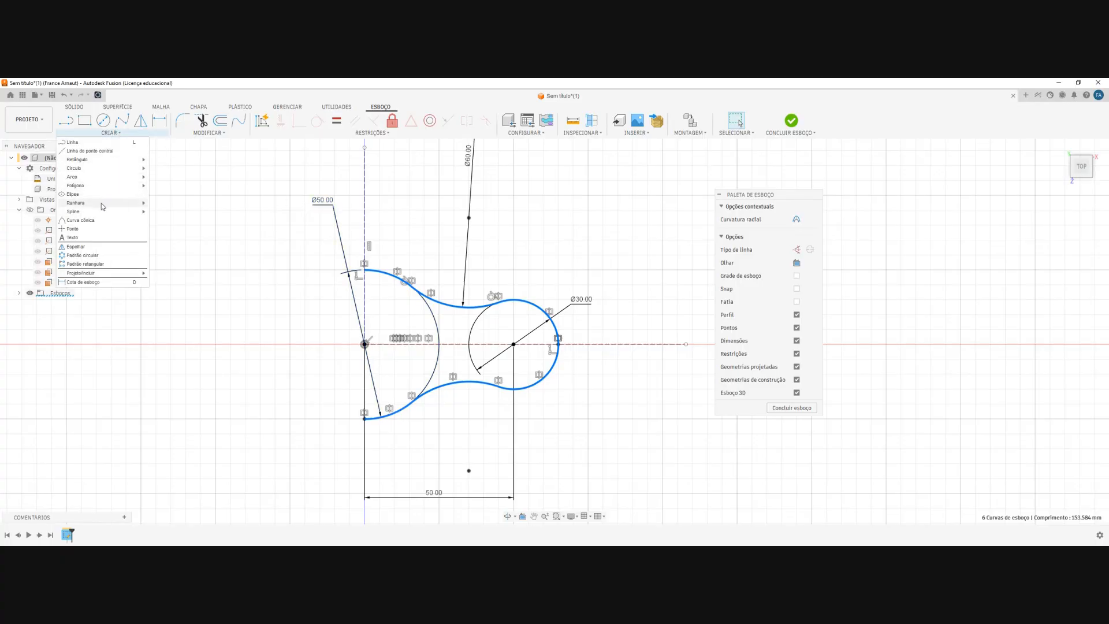
pyautogui.click(87, 247)
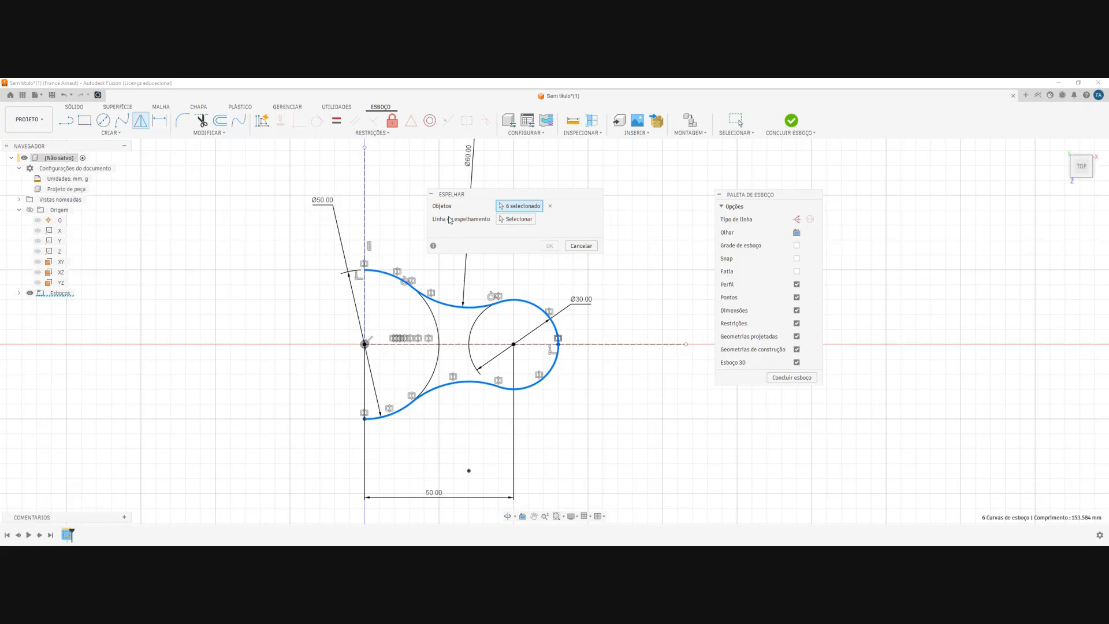
pyautogui.click(515, 219)
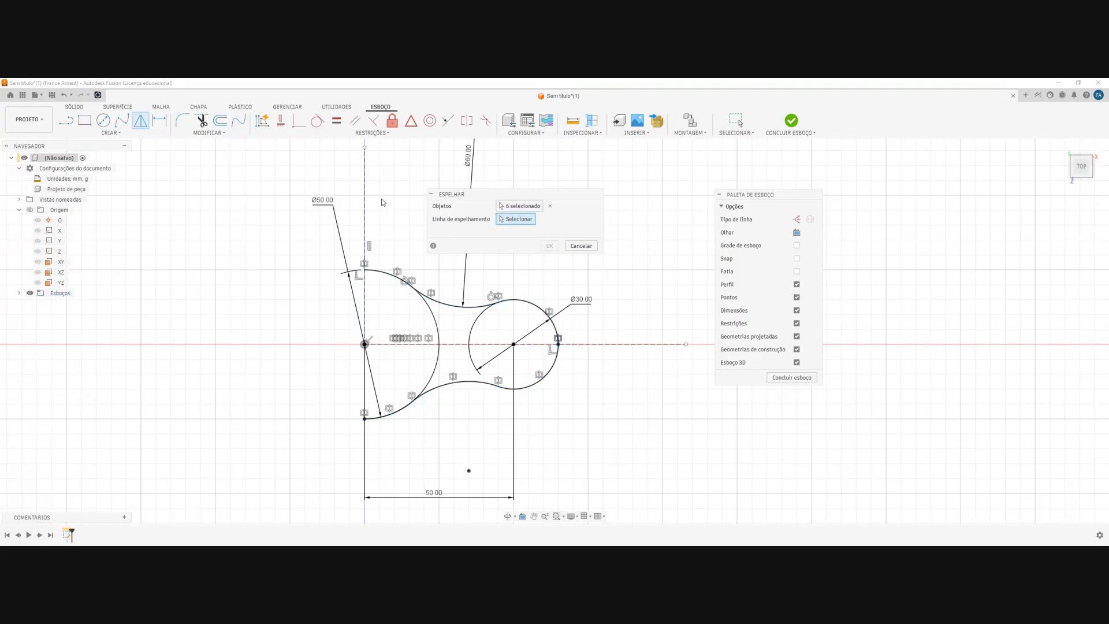
pyautogui.click(364, 193)
pyautogui.click(549, 245)
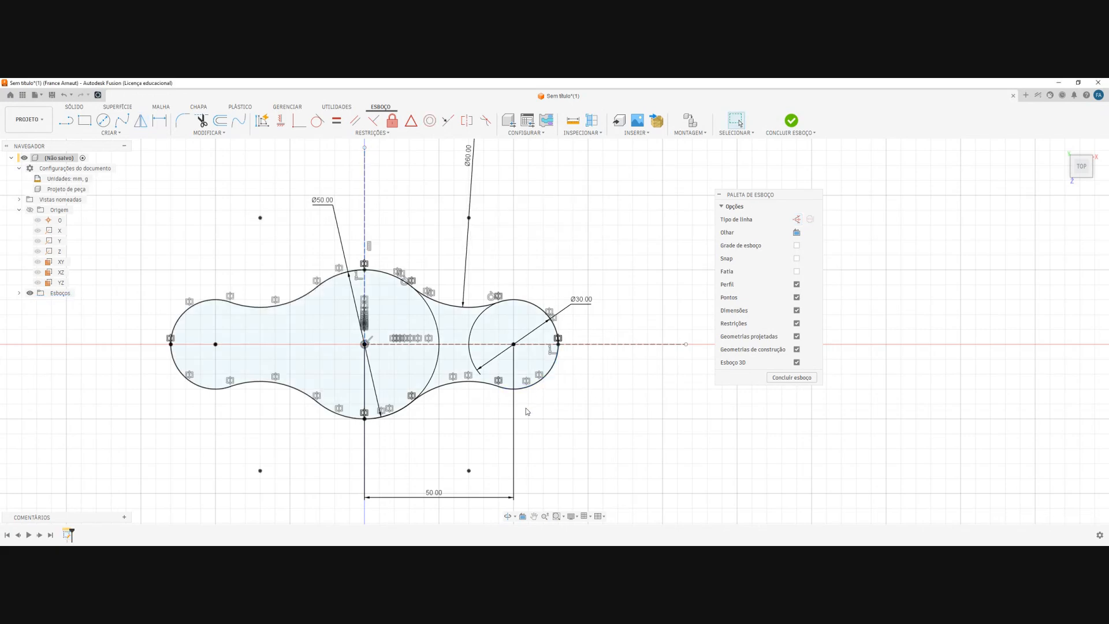
# Consult the reference drawing and place a sketch point at the centre of the plate's left end arc
pyautogui.moveTo(475, 426)
pyautogui.keyDown('shift'); pyautogui.mouseDown(button='middle')
pyautogui.moveTo(441, 457)
pyautogui.moveTo(471, 378)
pyautogui.moveTo(481, 395)
pyautogui.moveTo(468, 405)
pyautogui.mouseUp(button='middle'); pyautogui.keyUp('shift')
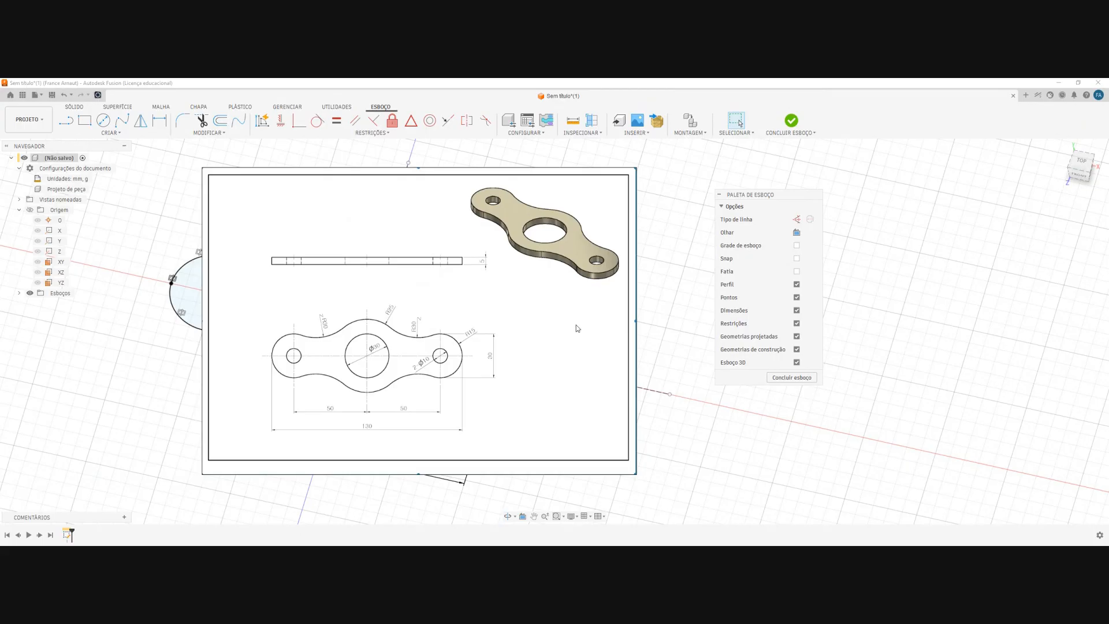
pyautogui.moveTo(560, 325); pyautogui.dragTo(0, 333)
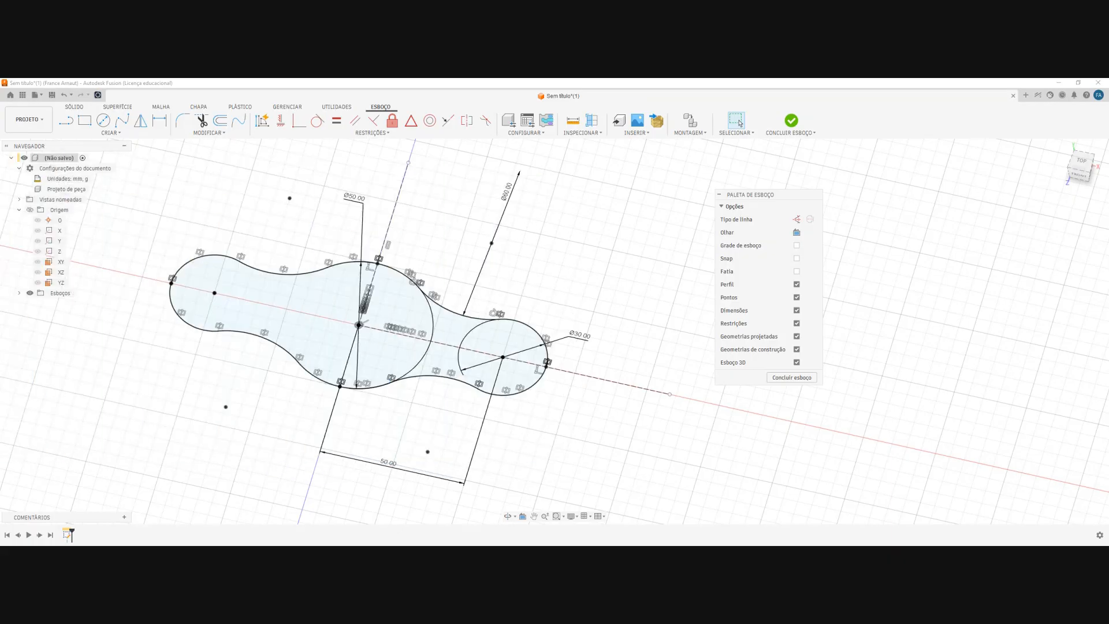
pyautogui.scroll(3, 343, 335)
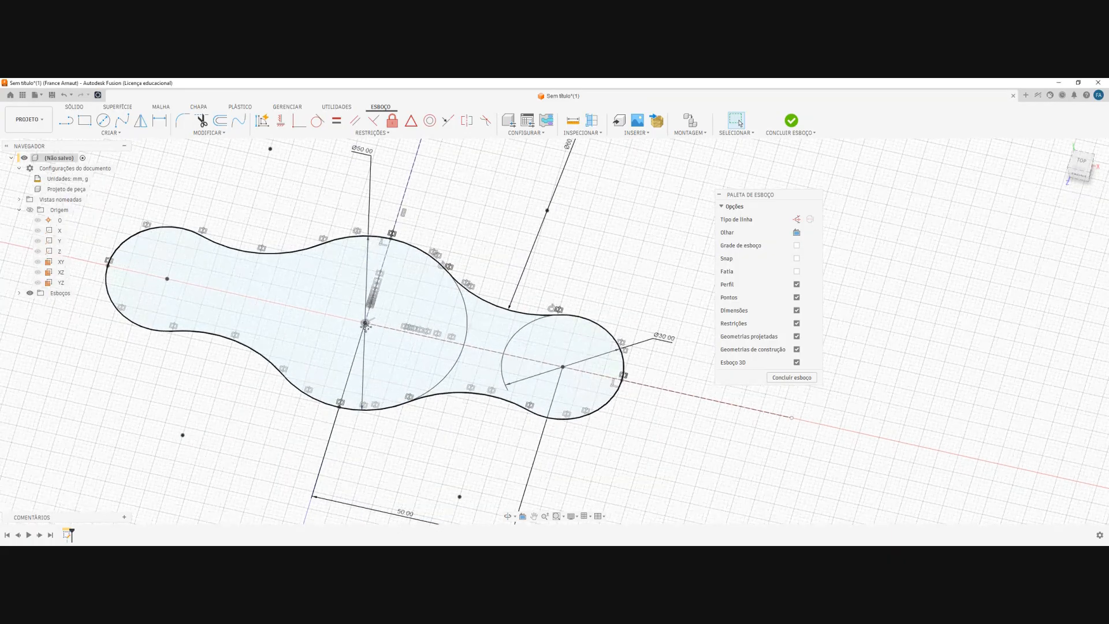
pyautogui.click(1081, 163)
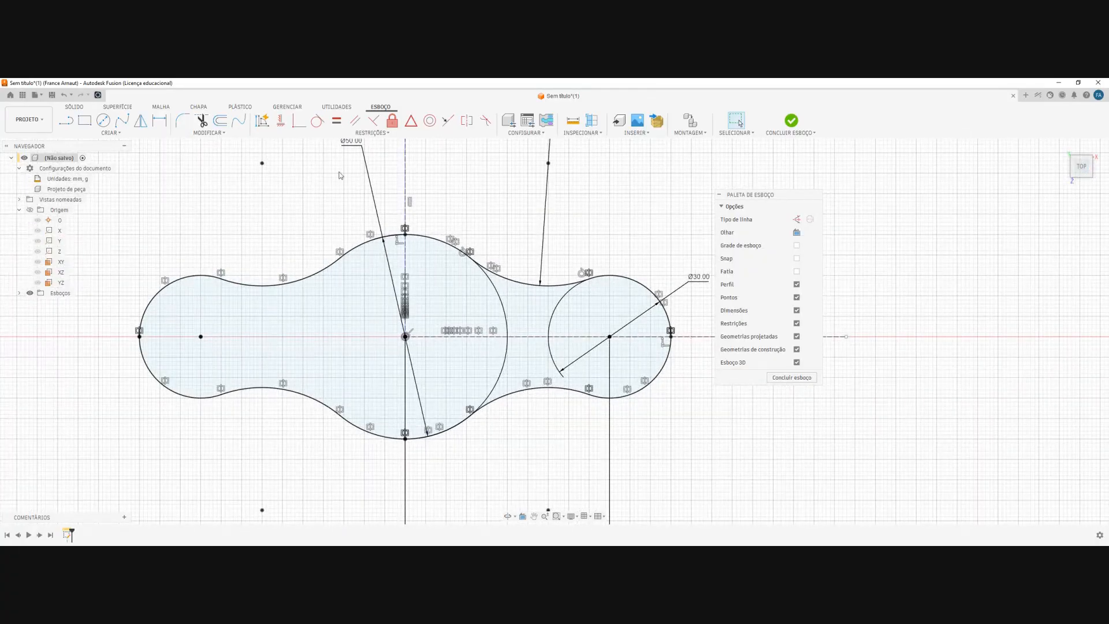
pyautogui.click(107, 133)
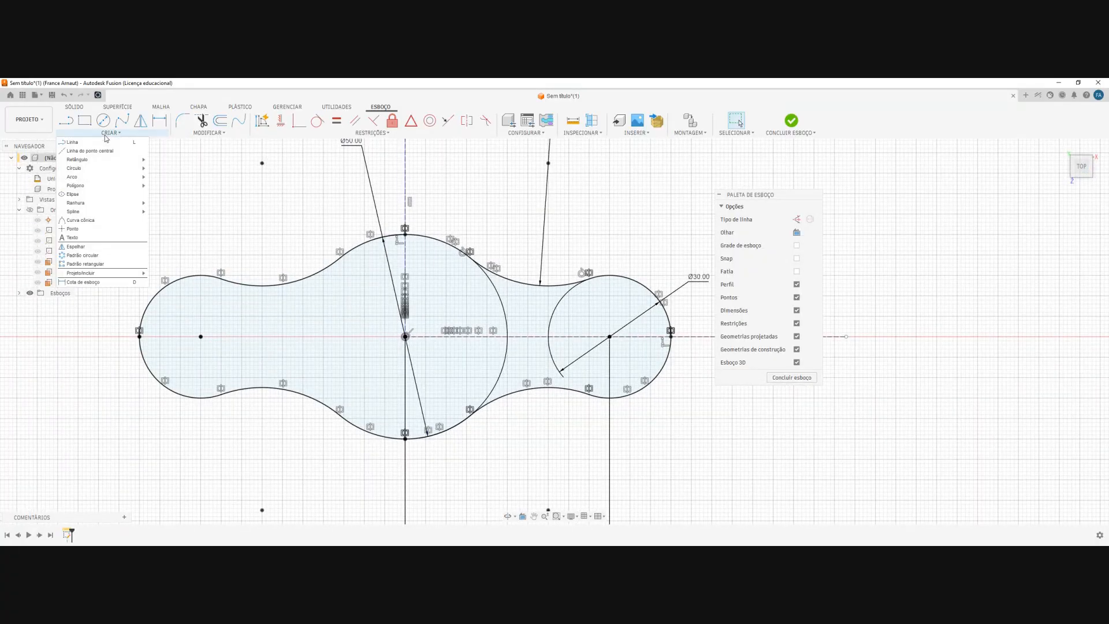
pyautogui.click(76, 229)
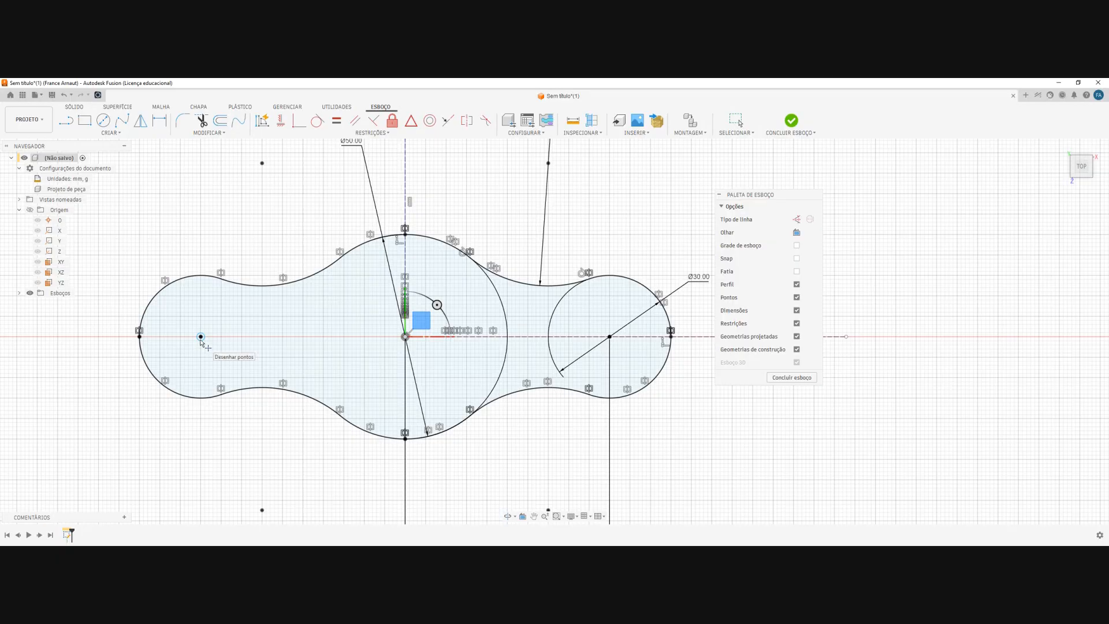
pyautogui.scroll(5, 201, 337)
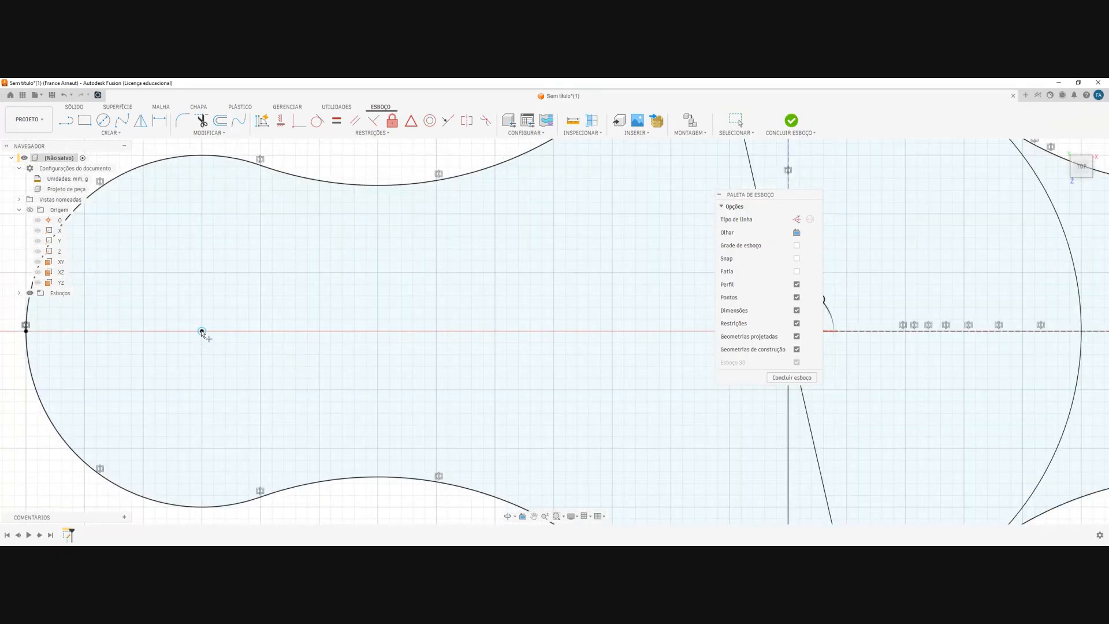
pyautogui.scroll(-5, 202, 334)
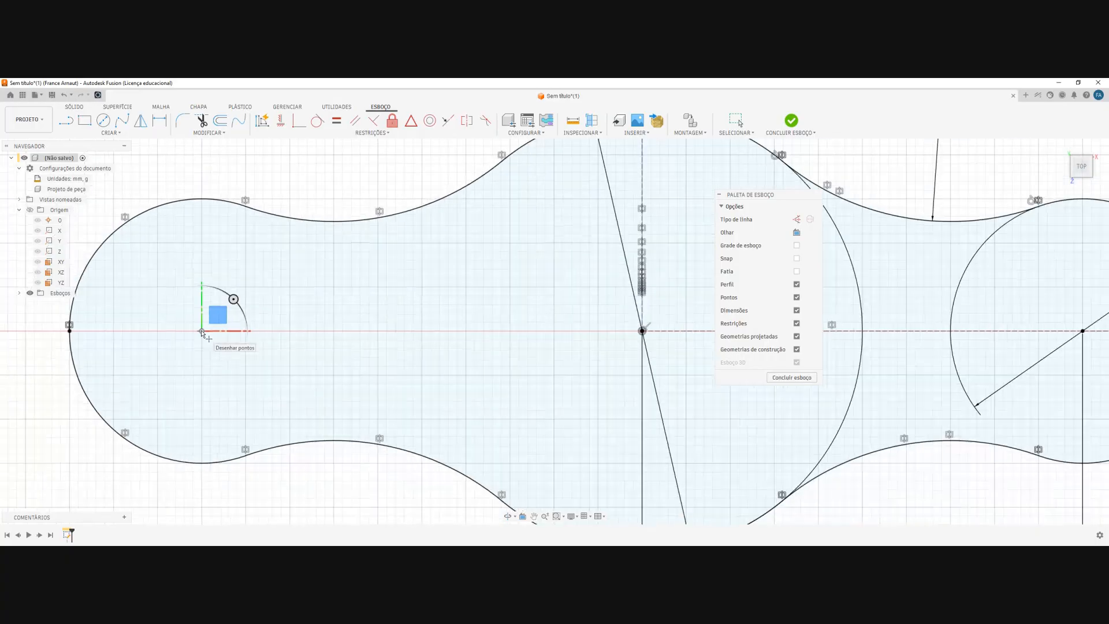
# Place a sketch point at the centre of the 30 mm right end arc and finish the sketch
pyautogui.click(111, 133)
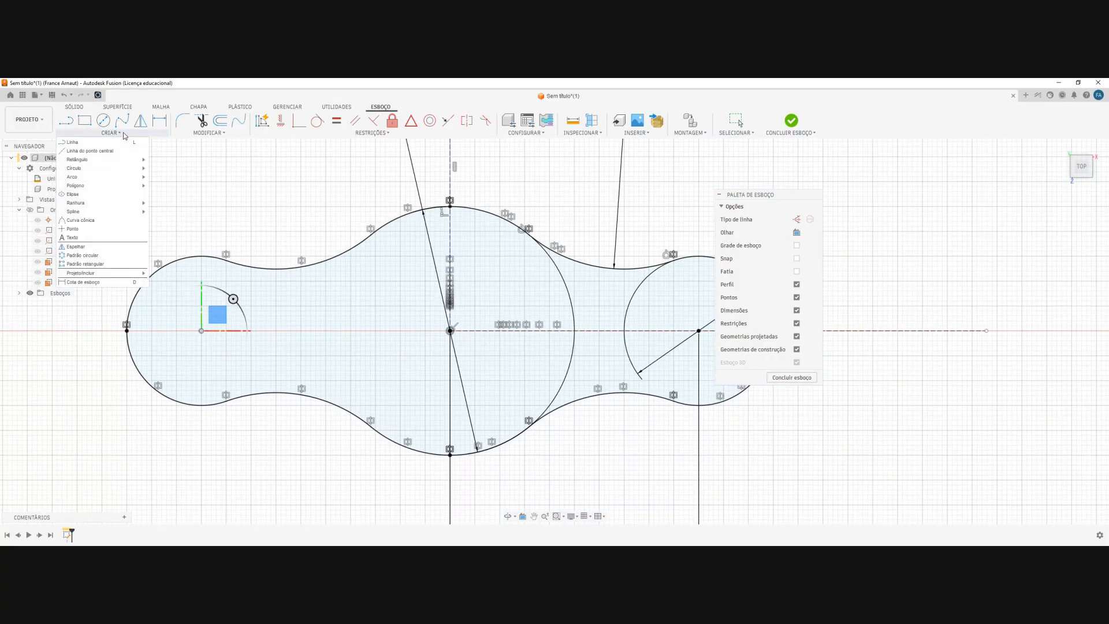
pyautogui.click(73, 231)
pyautogui.moveTo(645, 318); pyautogui.dragTo(349, 327, button='middle')
pyautogui.scroll(5, 406, 342)
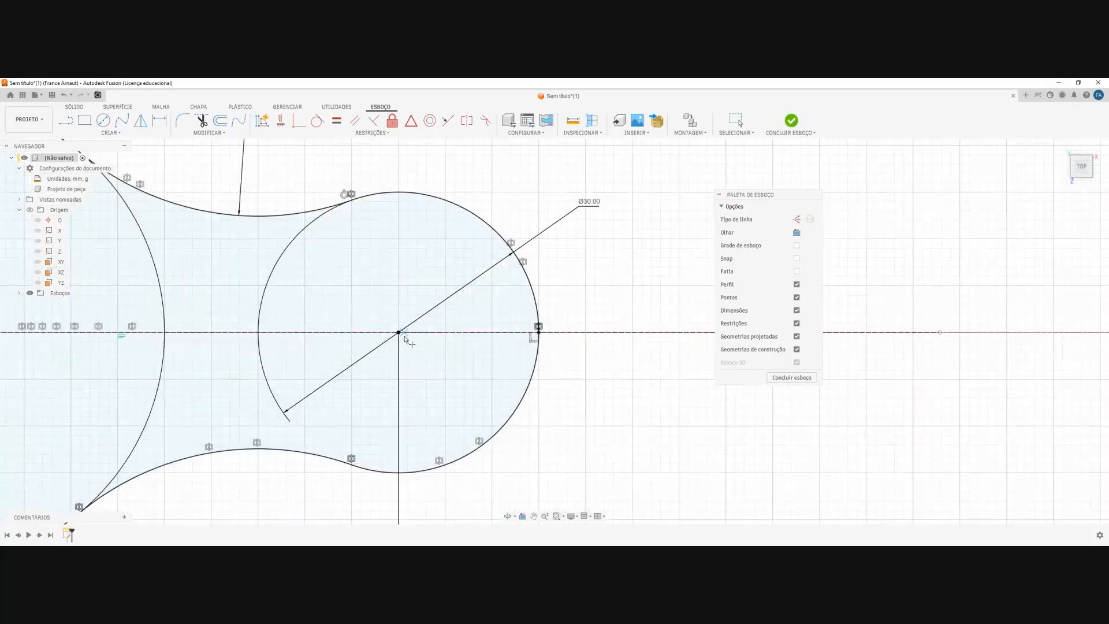
pyautogui.click(395, 331)
pyautogui.scroll(-8, 406, 357)
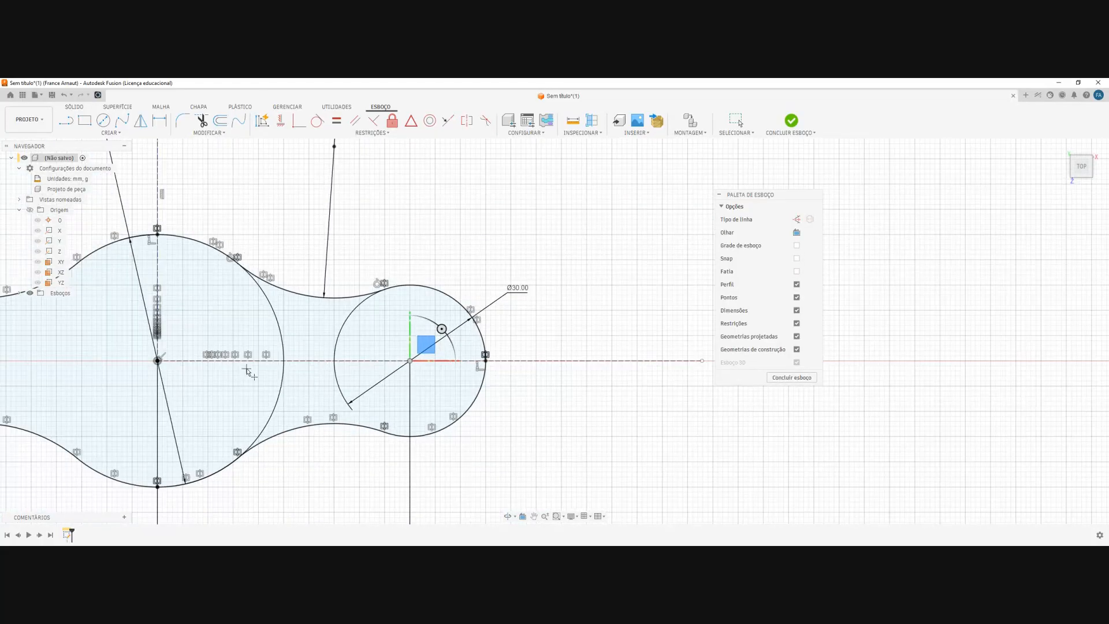
pyautogui.moveTo(253, 314); pyautogui.dragTo(291, 315, button='middle')
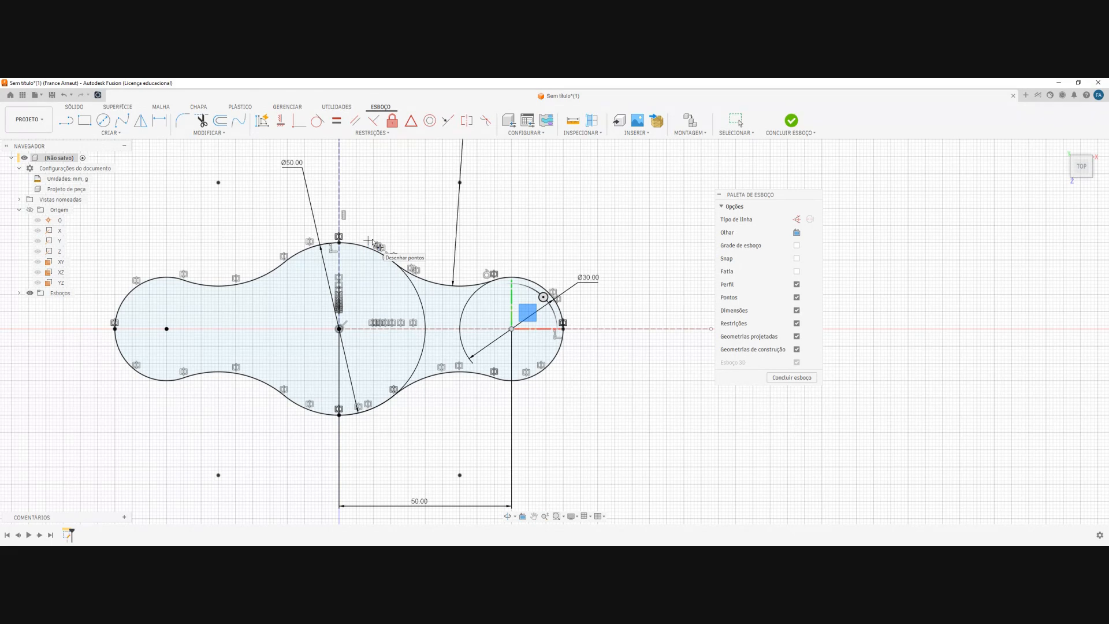
pyautogui.click(791, 122)
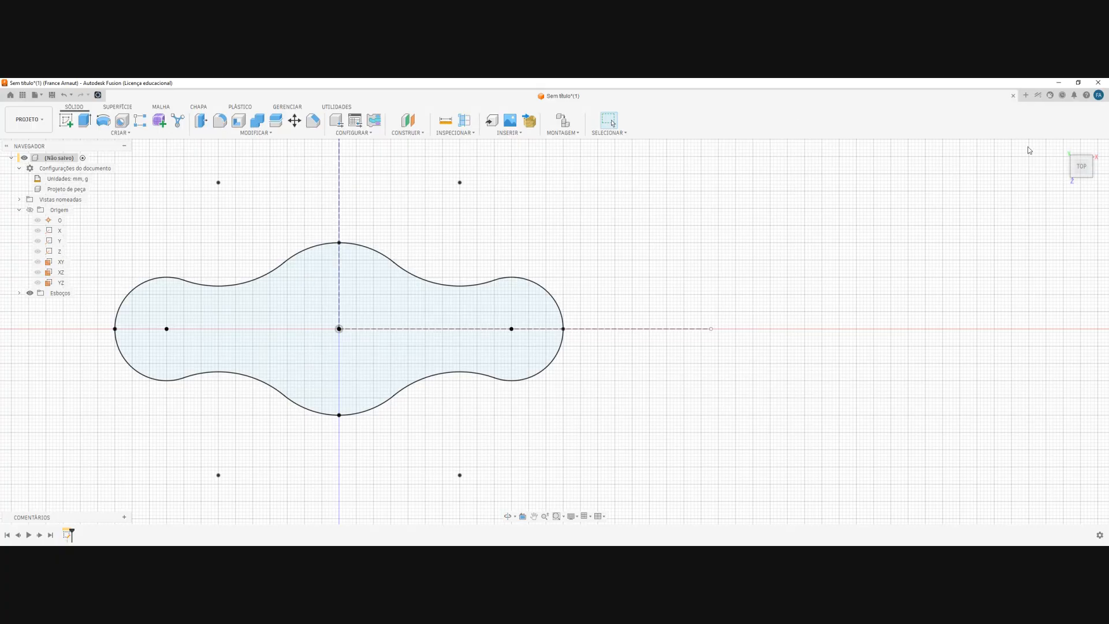
# Extrude the closed plate profile 5 mm to one side as a new body
pyautogui.click(1062, 147)
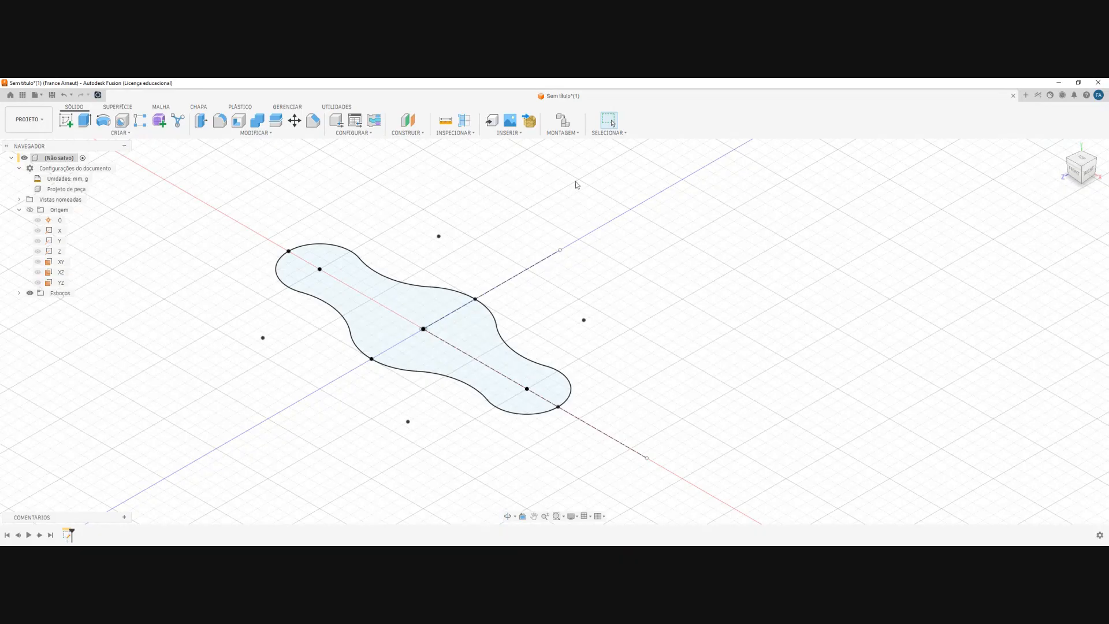
pyautogui.click(83, 122)
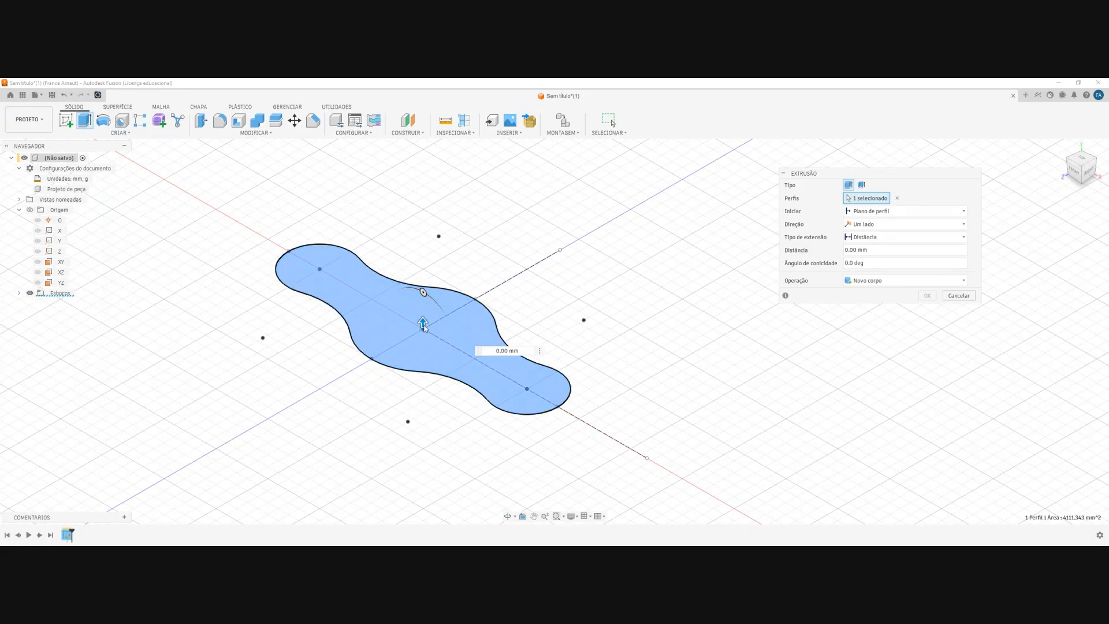
pyautogui.moveTo(424, 326); pyautogui.dragTo(424, 316)
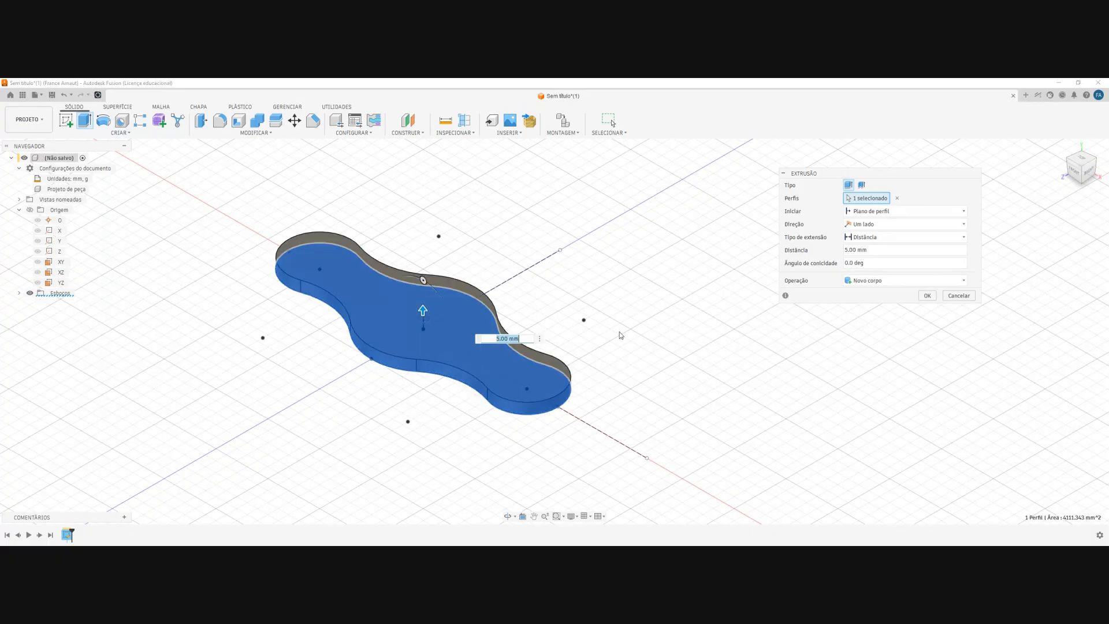
pyautogui.moveTo(880, 249); pyautogui.dragTo(804, 244)
pyautogui.click(925, 296)
# Start a Hole feature with multiple-hole sketch placement, show Esboço1, and select the centre points of both end arcs as hole locations
pyautogui.moveTo(595, 277)
pyautogui.keyDown('shift'); pyautogui.mouseDown(button='middle')
pyautogui.moveTo(606, 280)
pyautogui.moveTo(607, 263)
pyautogui.moveTo(611, 275)
pyautogui.mouseUp(button='middle'); pyautogui.keyUp('shift')
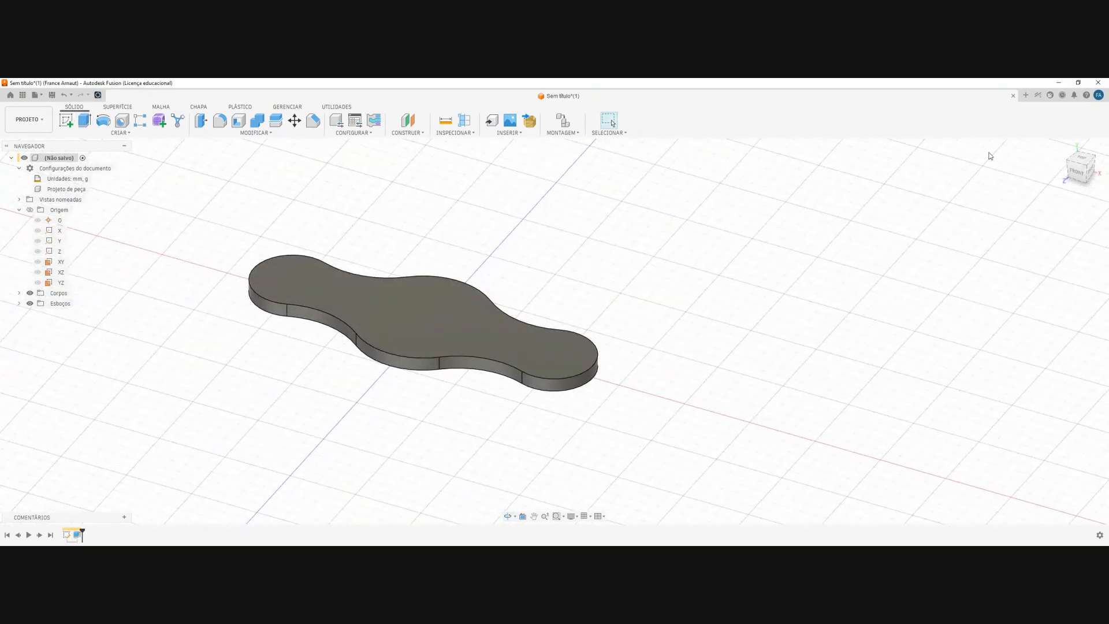
pyautogui.click(1063, 148)
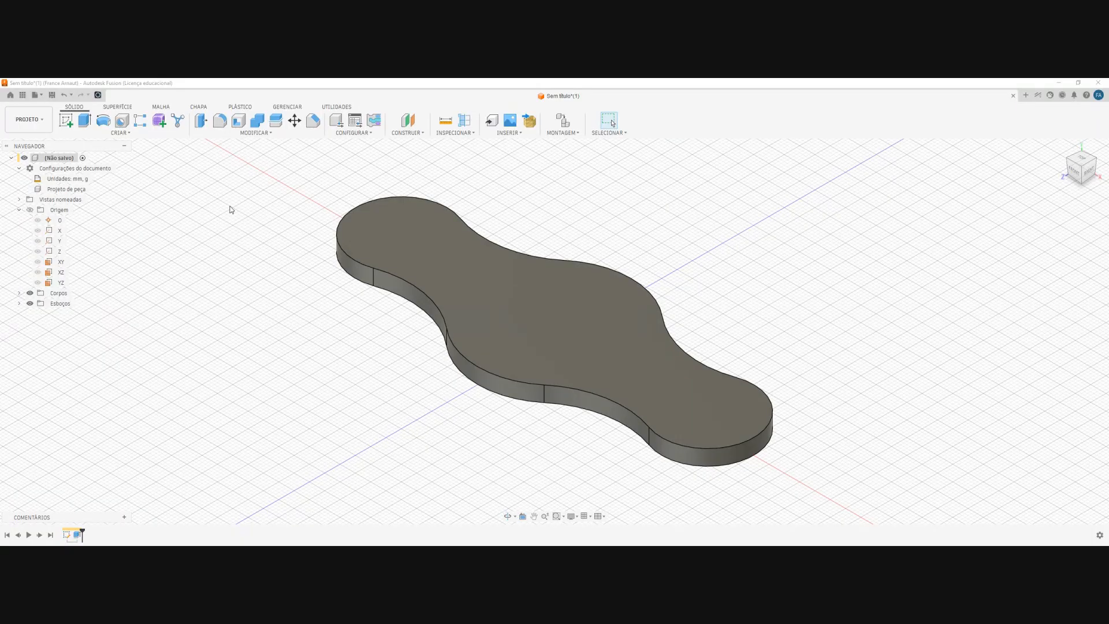
pyautogui.click(121, 133)
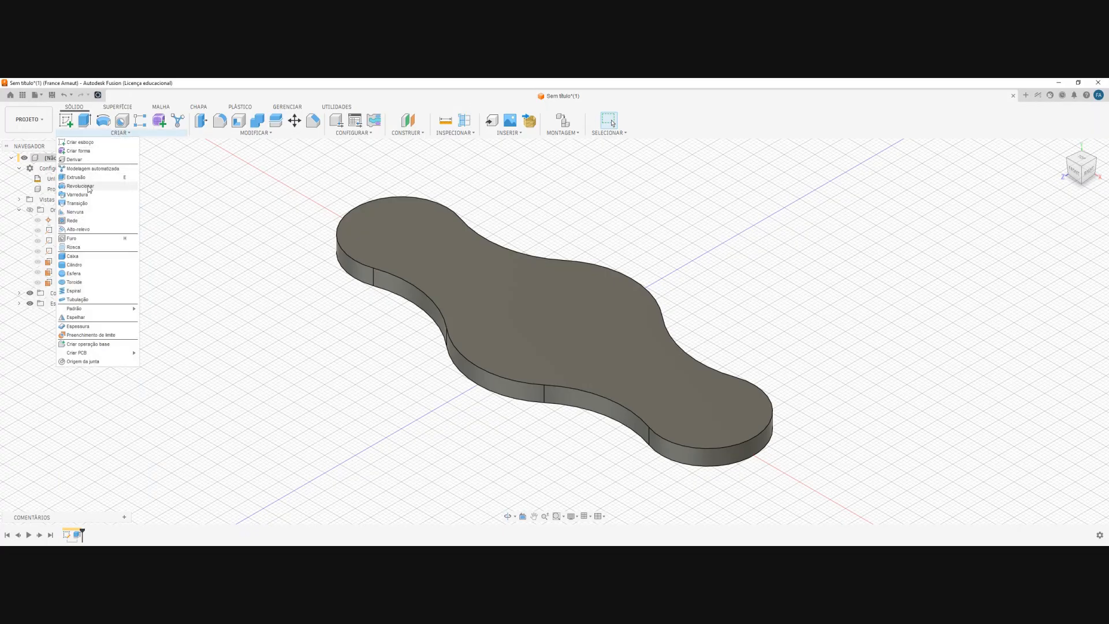
pyautogui.click(82, 241)
pyautogui.moveTo(697, 221); pyautogui.dragTo(555, 212, button='middle')
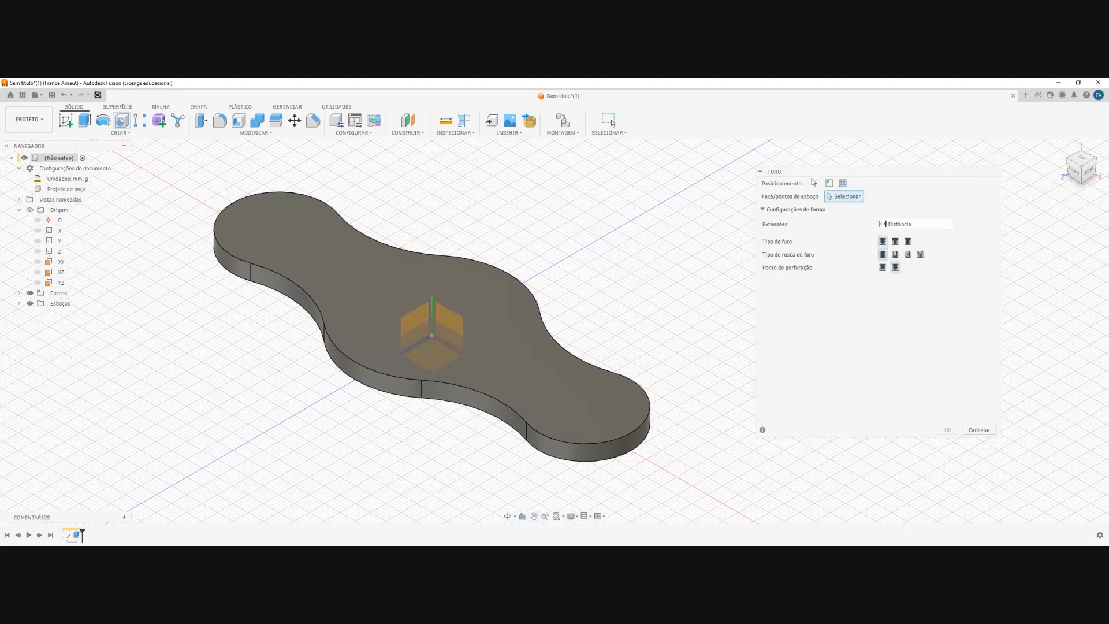
pyautogui.moveTo(823, 174); pyautogui.dragTo(756, 168)
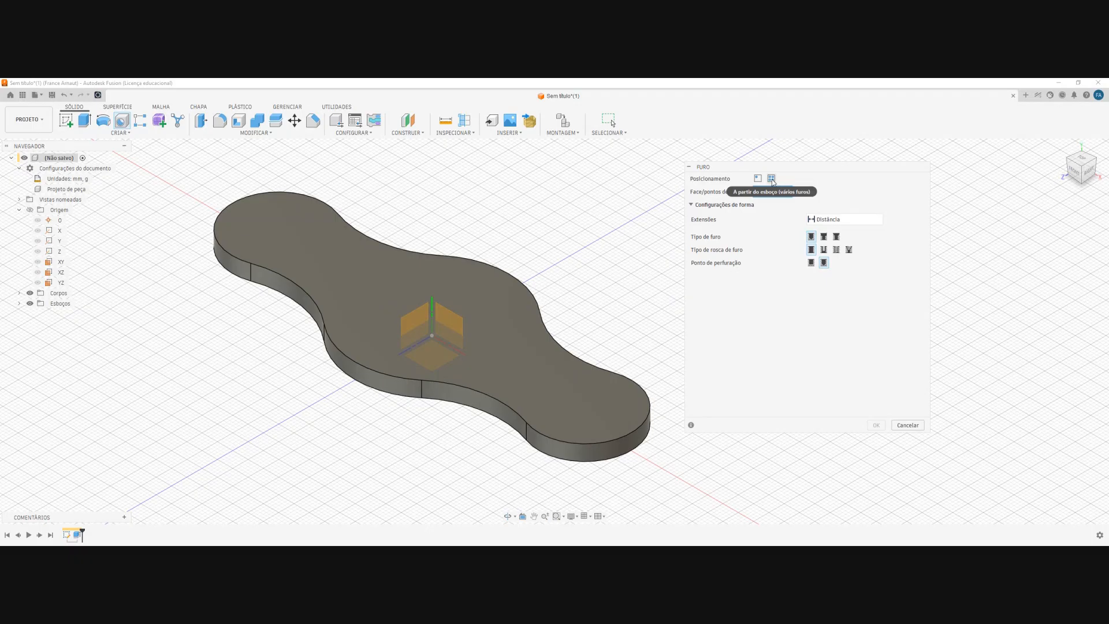
pyautogui.click(771, 178)
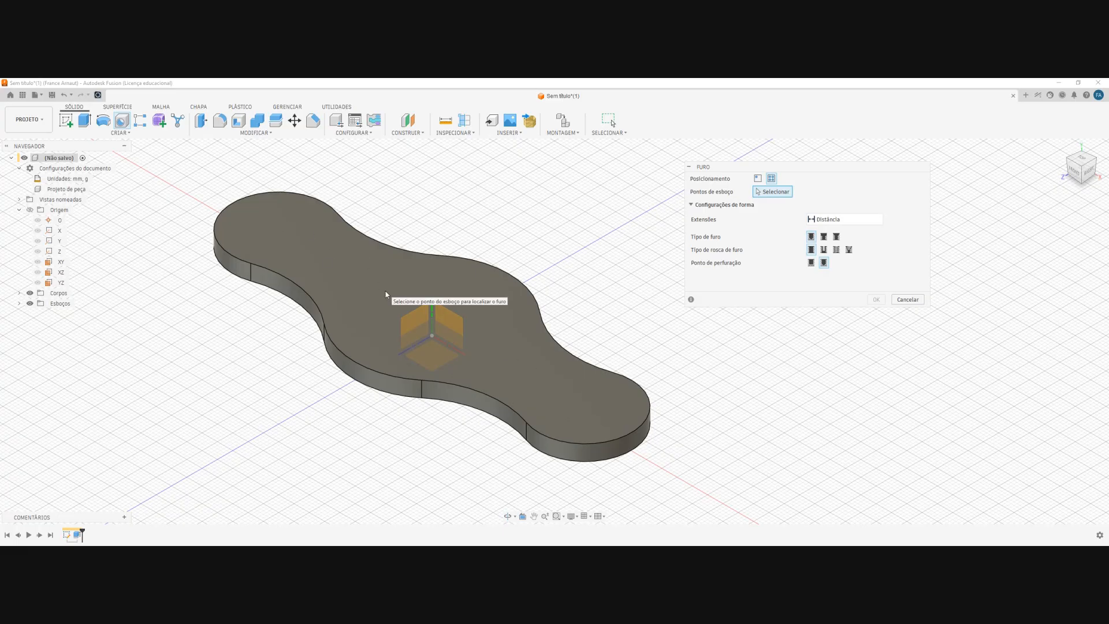
pyautogui.click(19, 303)
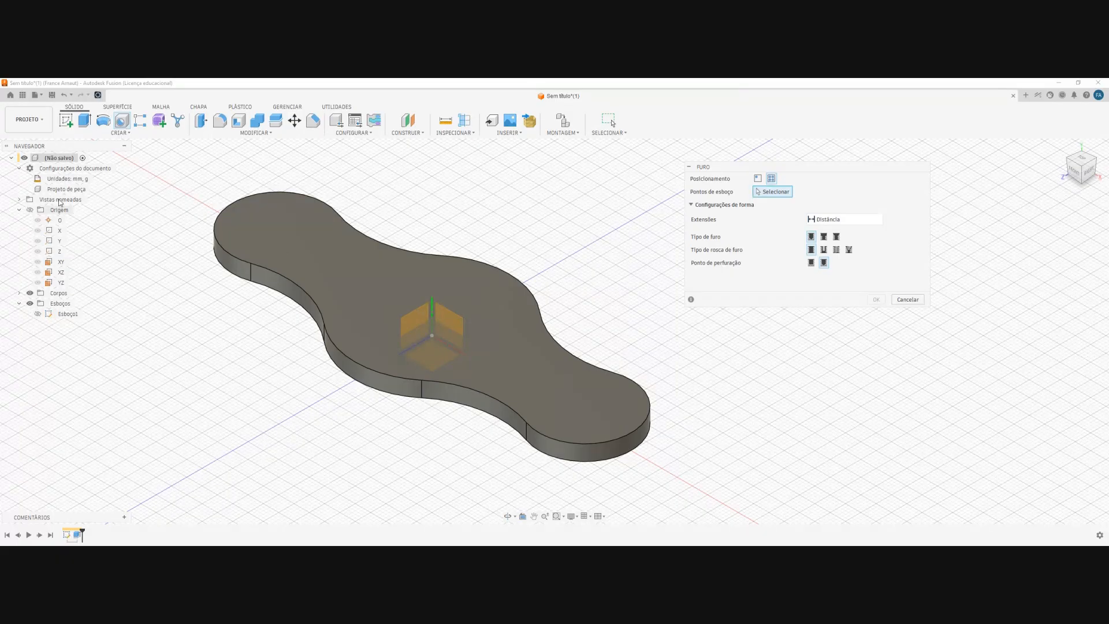
pyautogui.click(38, 314)
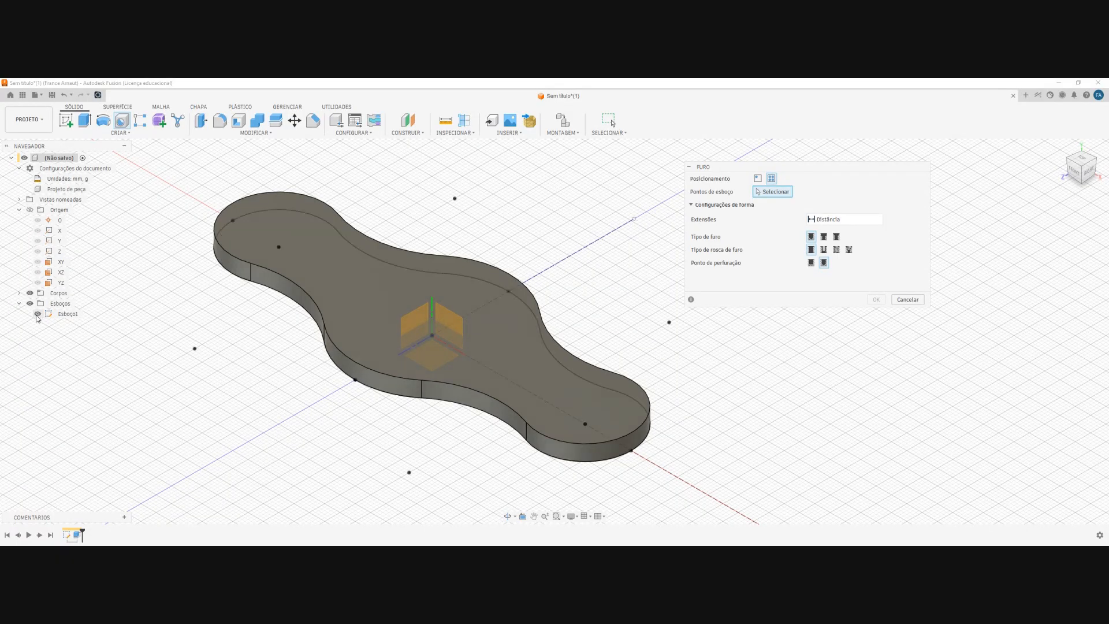
pyautogui.click(585, 425)
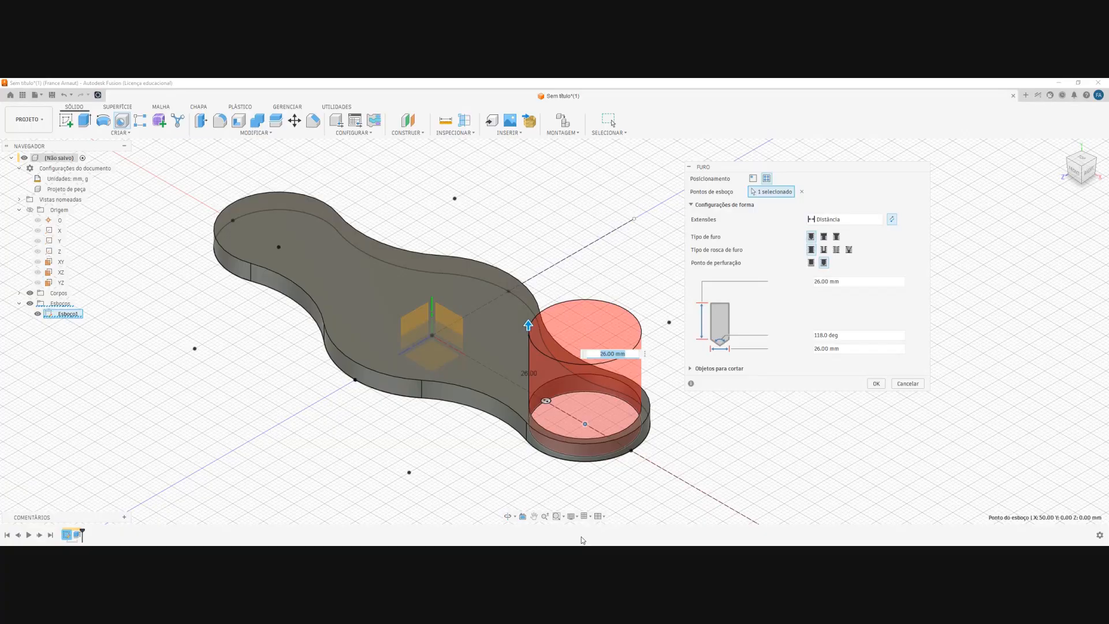
pyautogui.click(279, 247)
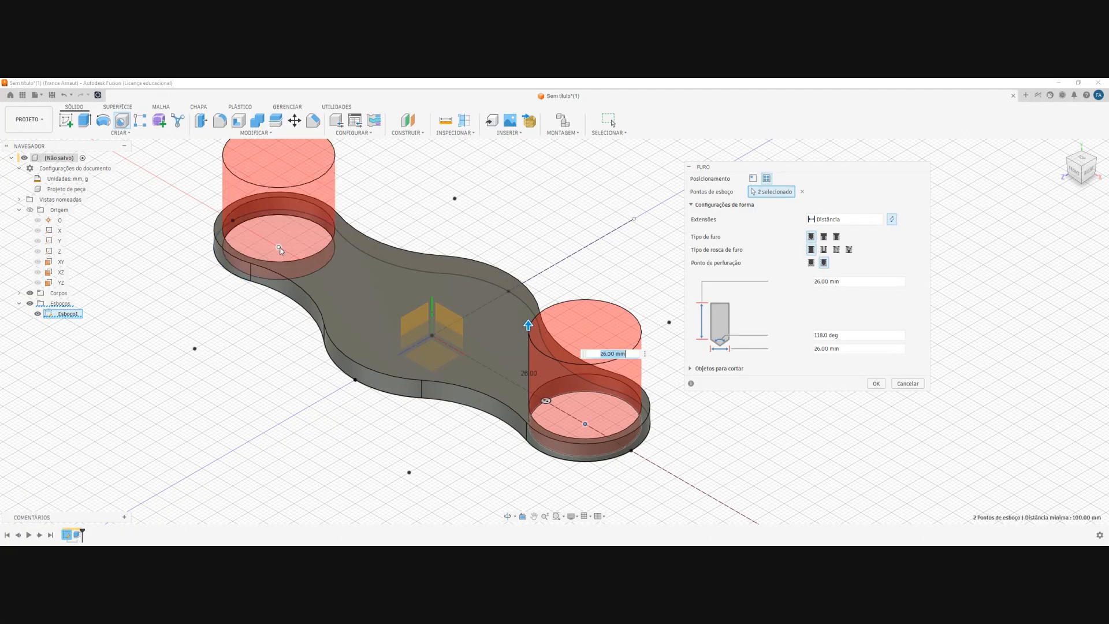
pyautogui.moveTo(466, 214); pyautogui.dragTo(466, 243, button='middle')
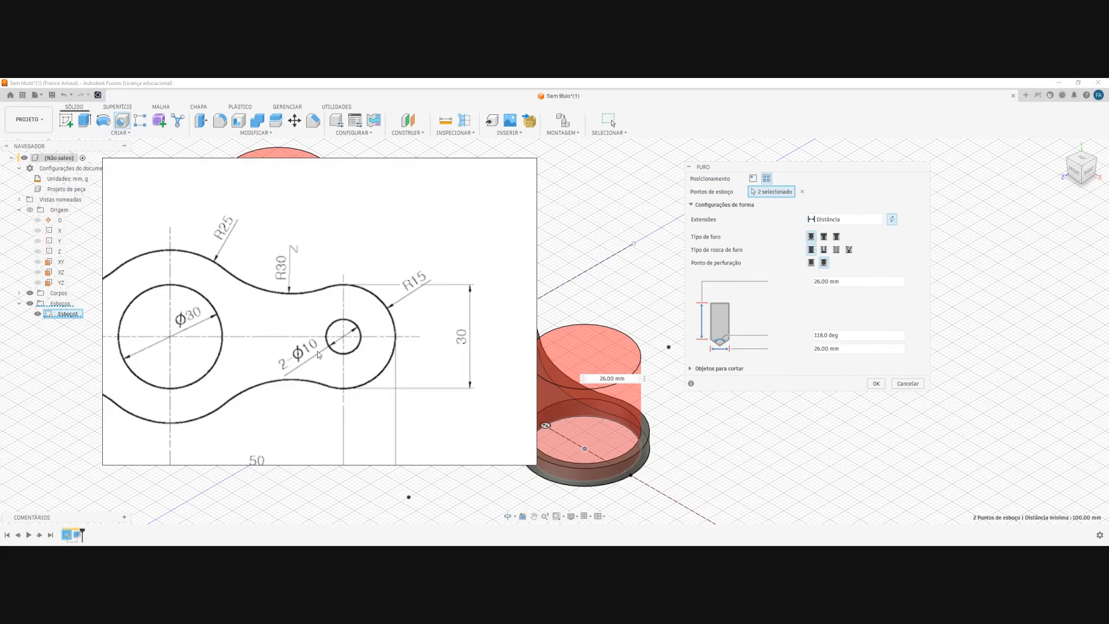
# Check the end-hole diameter on the reference drawing and set the extent of the two end holes to Todos
pyautogui.scroll(-3, 342, 337)
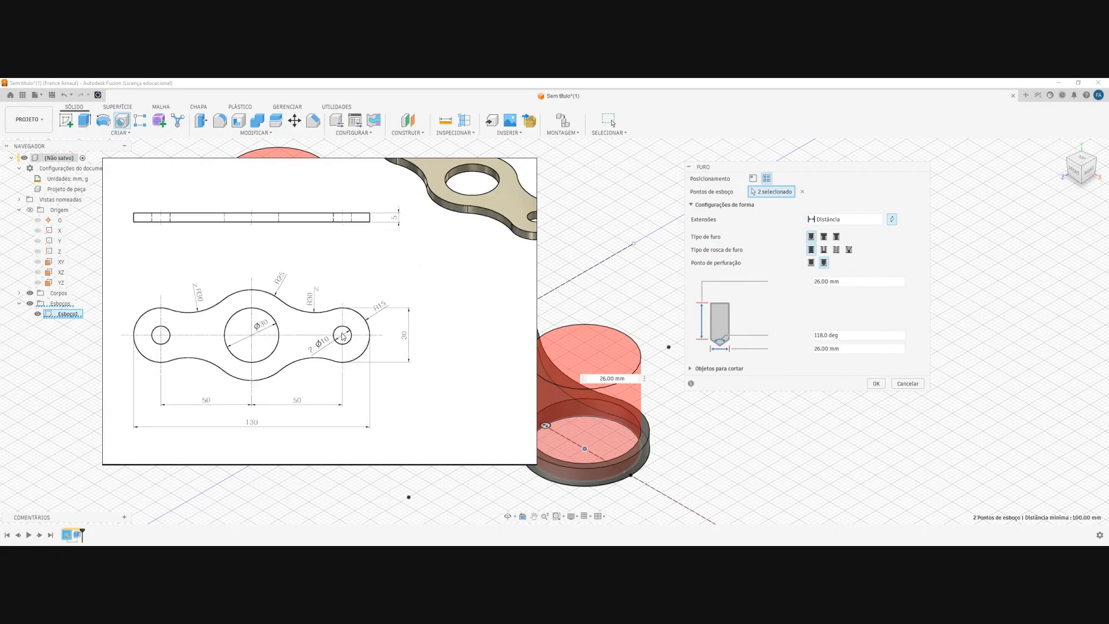
pyautogui.scroll(5, 329, 339)
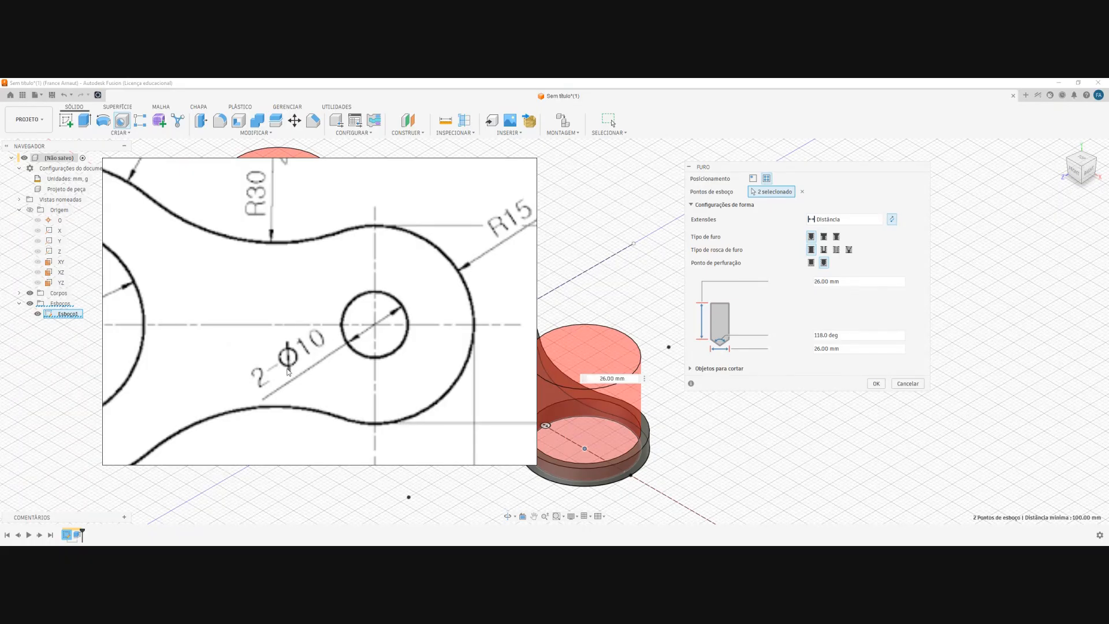
pyautogui.scroll(-5, 303, 338)
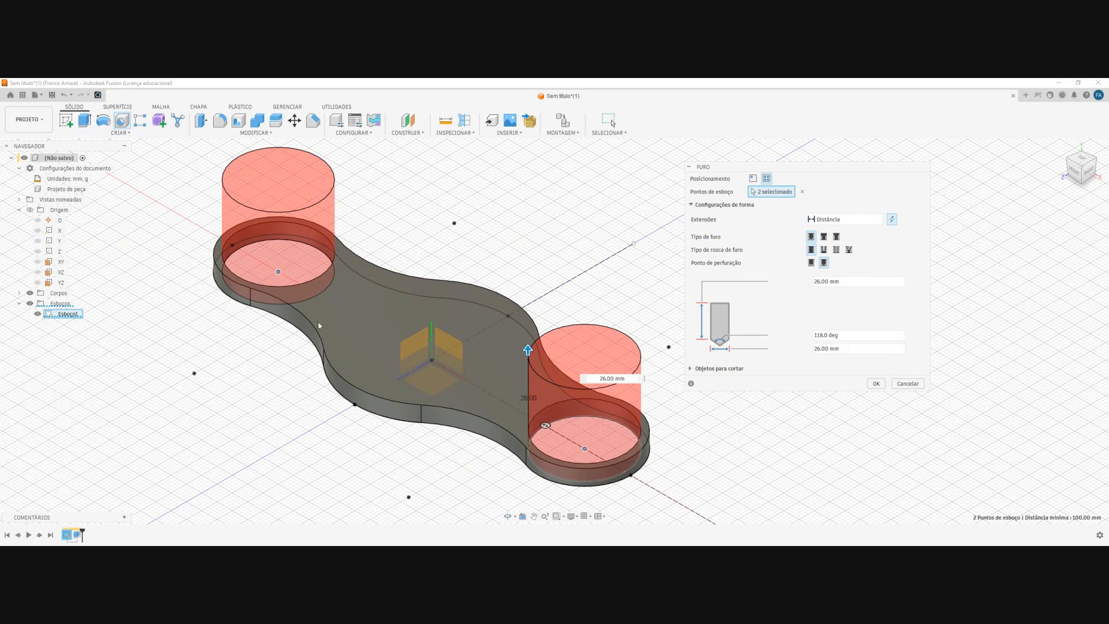
pyautogui.moveTo(806, 169); pyautogui.dragTo(710, 156)
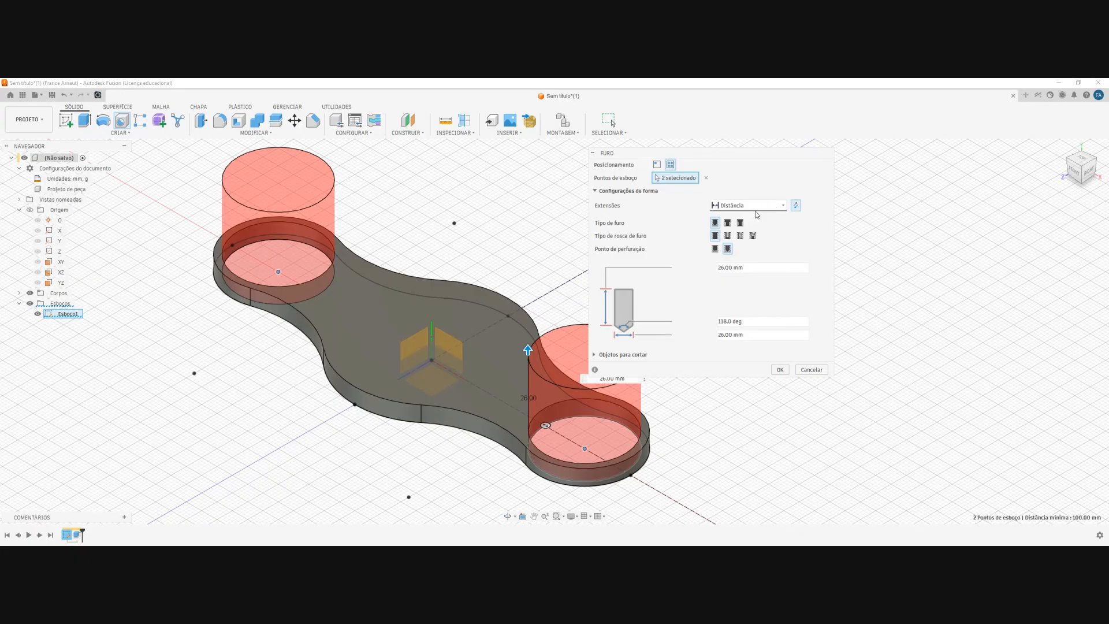
pyautogui.moveTo(740, 153)
pyautogui.mouseDown()
pyautogui.moveTo(725, 137)
pyautogui.moveTo(736, 148)
pyautogui.mouseUp()
pyautogui.click(781, 200)
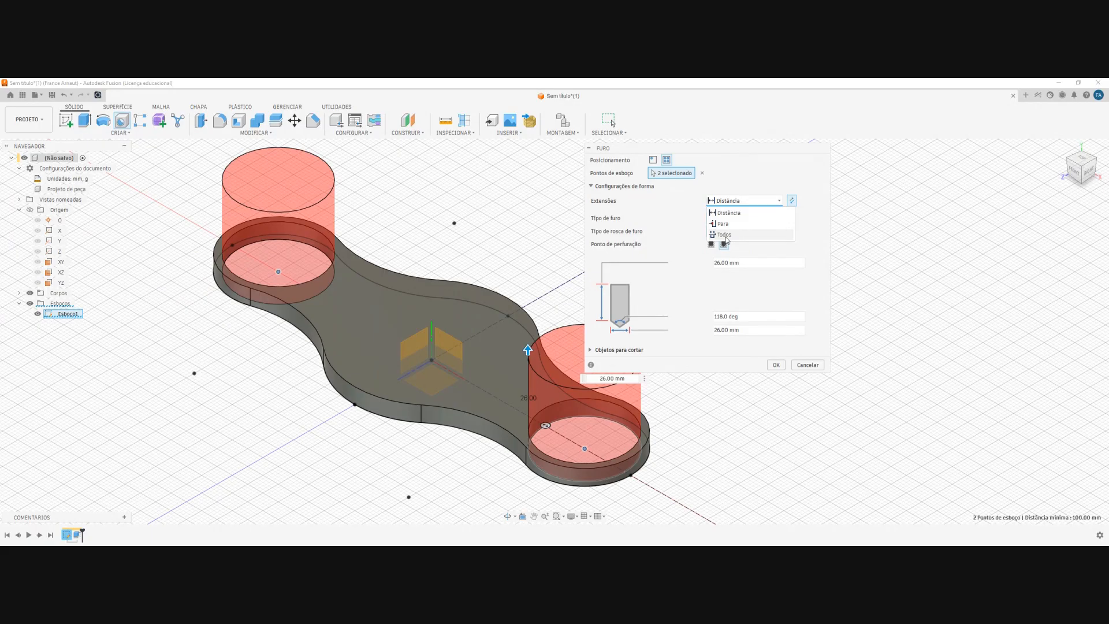
pyautogui.click(723, 234)
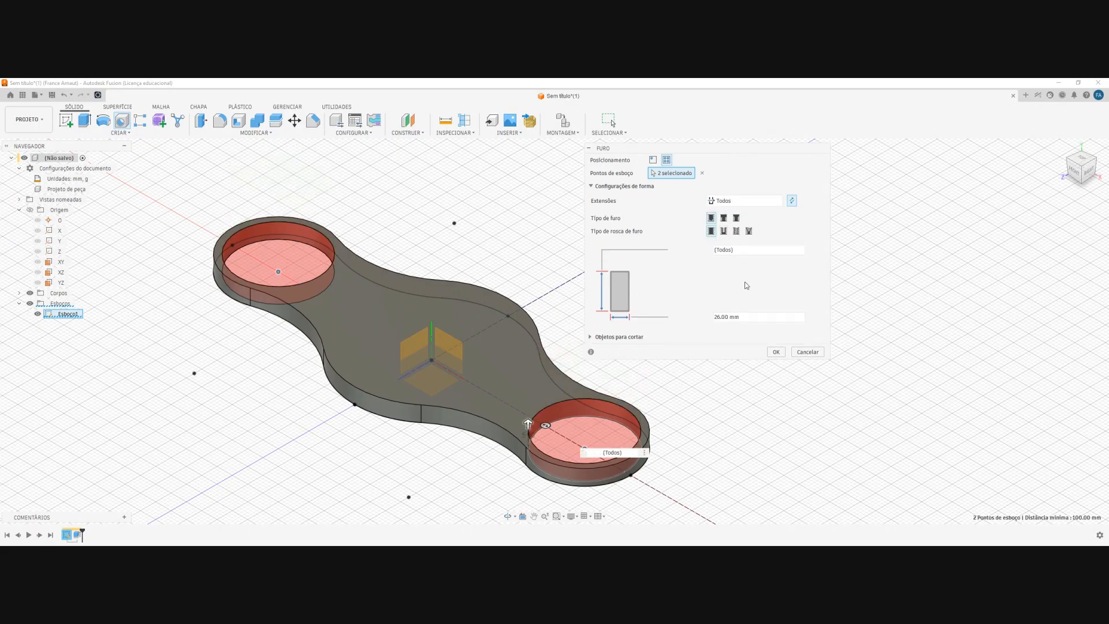
# Set the diameter of both end holes to 10 mm and create them
pyautogui.click(744, 318)
pyautogui.tripleClick(751, 316)
pyautogui.write('10')
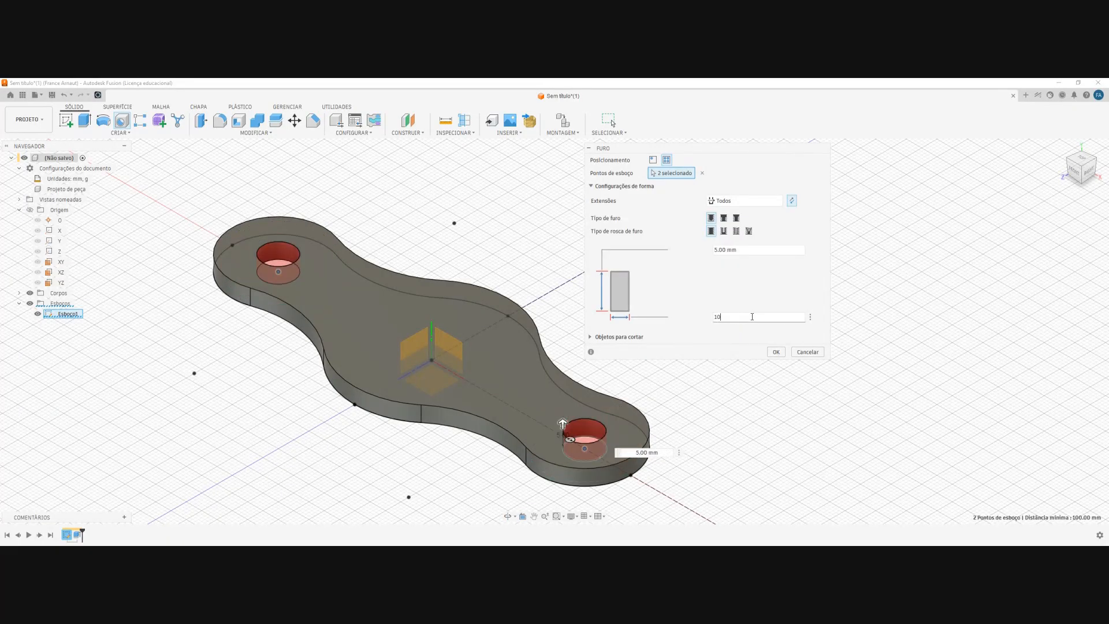
pyautogui.click(775, 352)
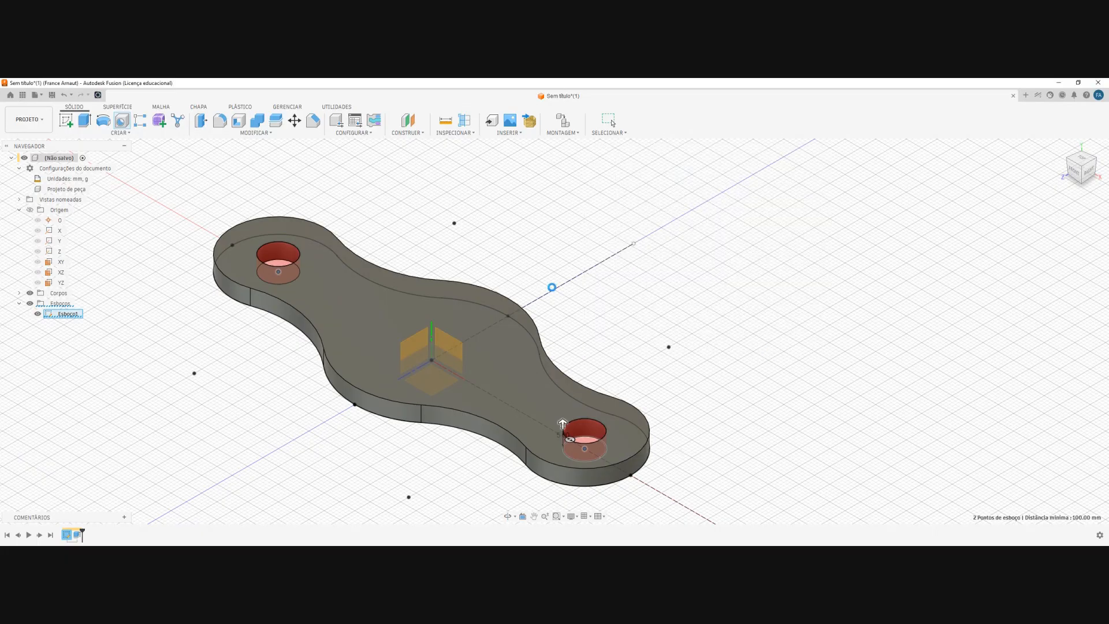
pyautogui.keyDown('shift'); pyautogui.moveTo(576, 316); pyautogui.dragTo(430, 358, button='middle'); pyautogui.keyUp('shift')
# Consult the reference drawing, start a single Hole on the plate's upper face and move its location to the plate's centre
pyautogui.moveTo(0, 323); pyautogui.dragTo(309, 307)
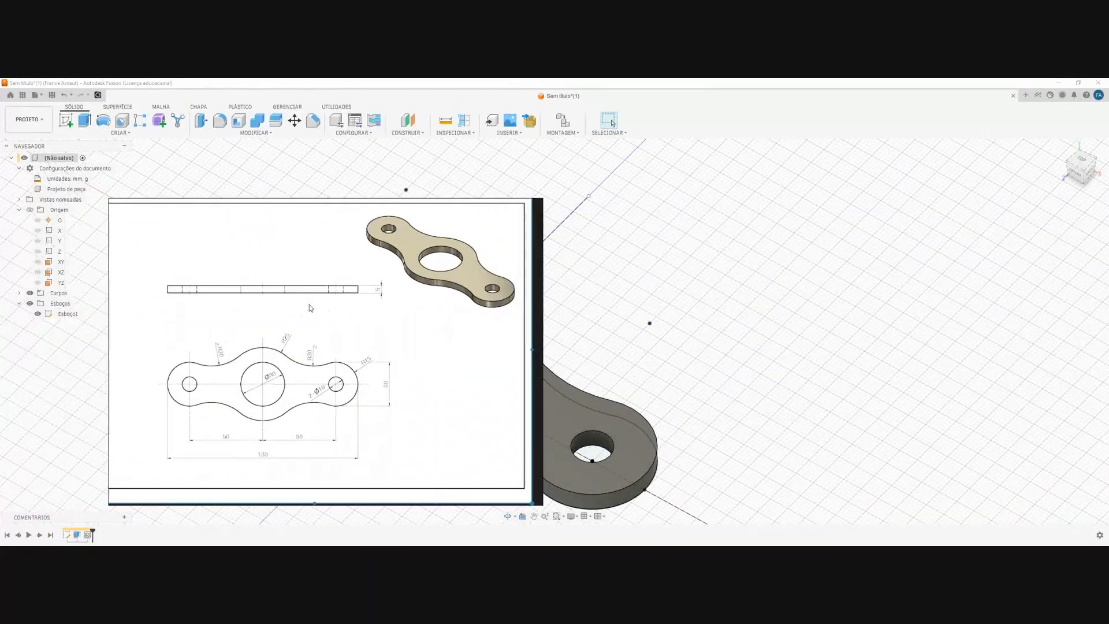
pyautogui.moveTo(504, 340); pyautogui.dragTo(0, 341)
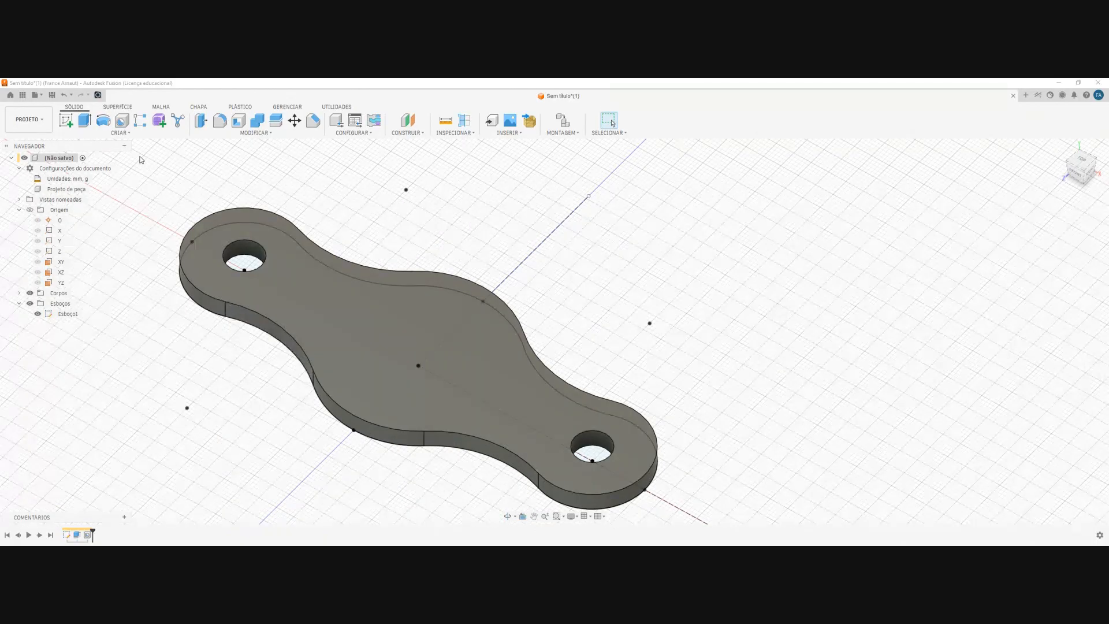
pyautogui.click(128, 134)
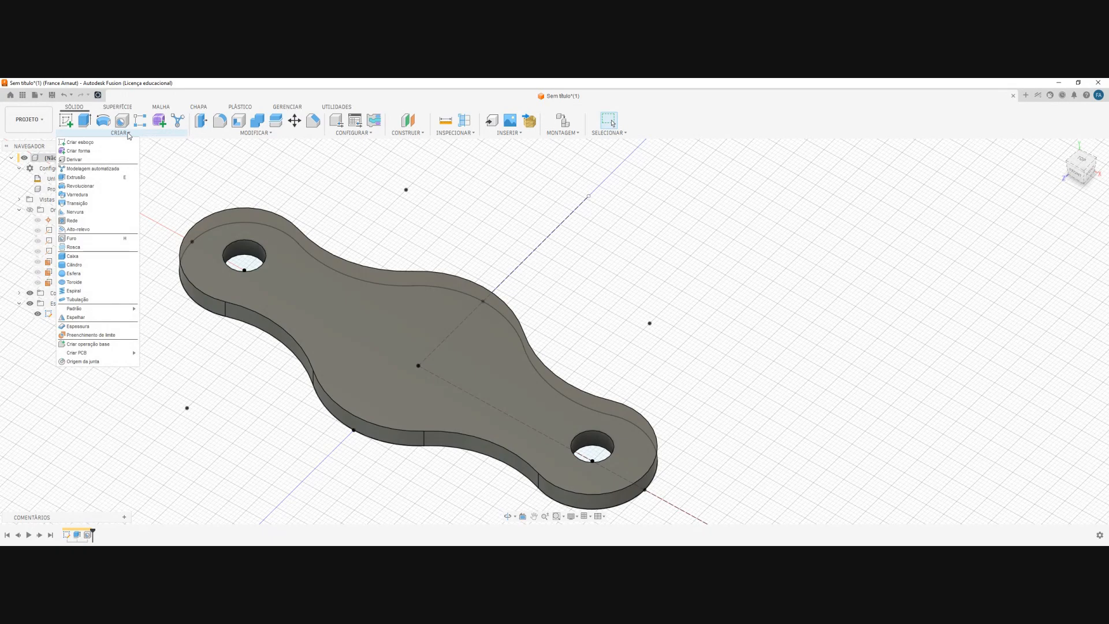
pyautogui.click(74, 241)
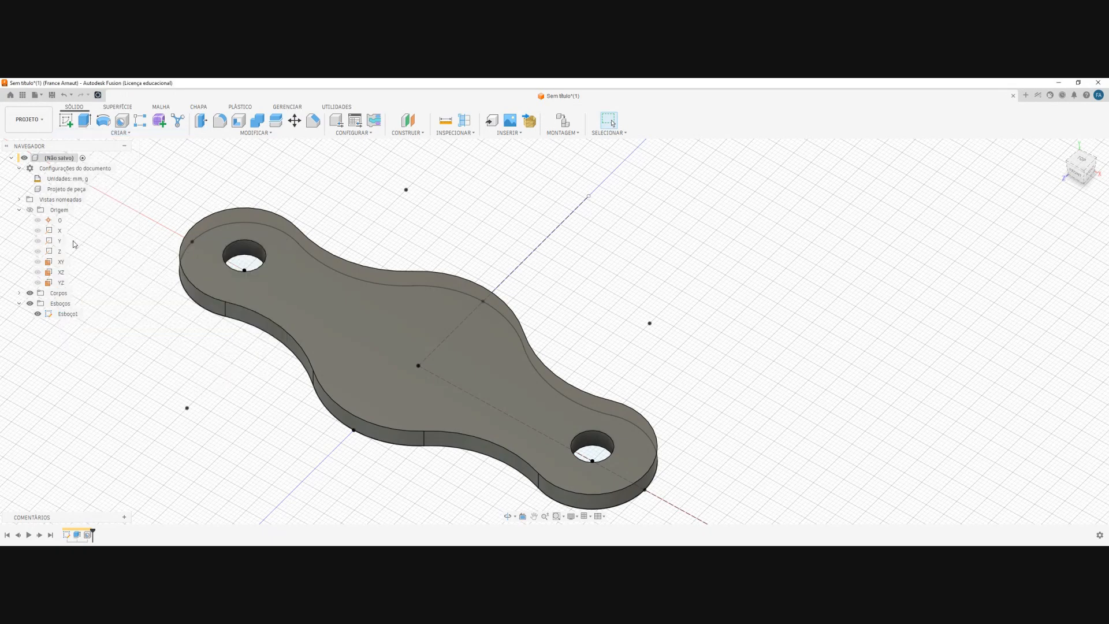
pyautogui.click(368, 310)
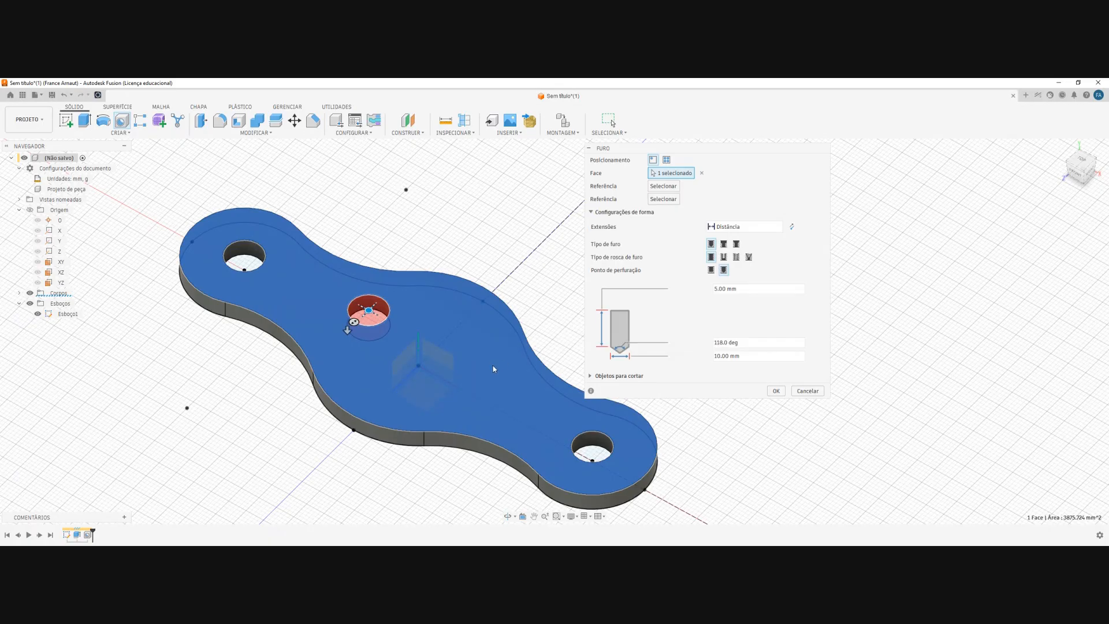
pyautogui.scroll(3, 474, 364)
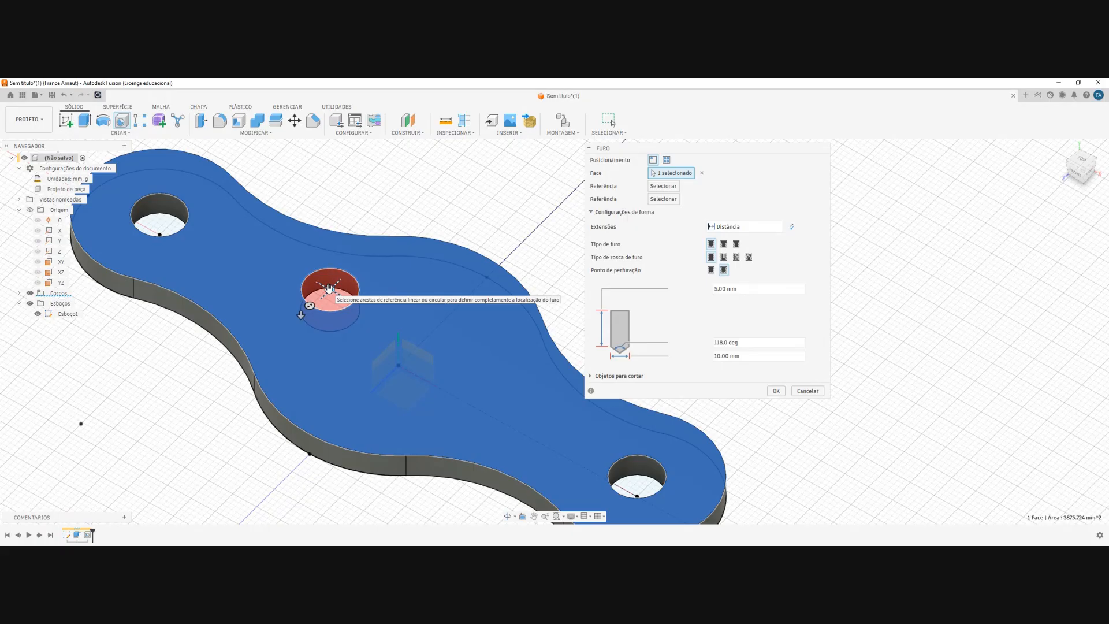
pyautogui.moveTo(328, 288); pyautogui.dragTo(407, 343)
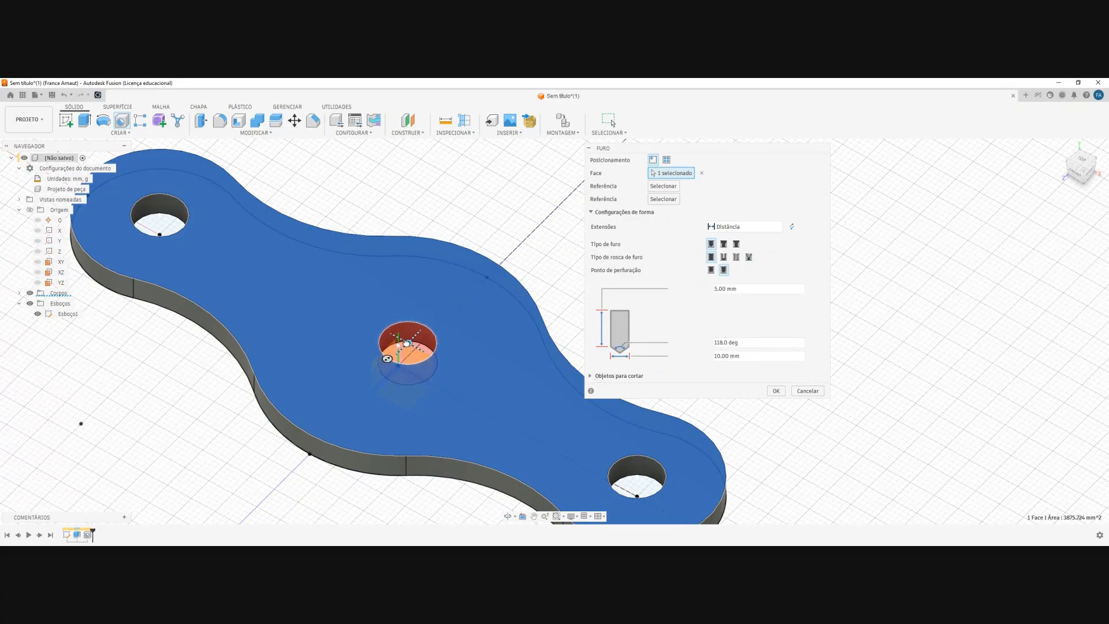
pyautogui.moveTo(406, 342); pyautogui.dragTo(398, 345)
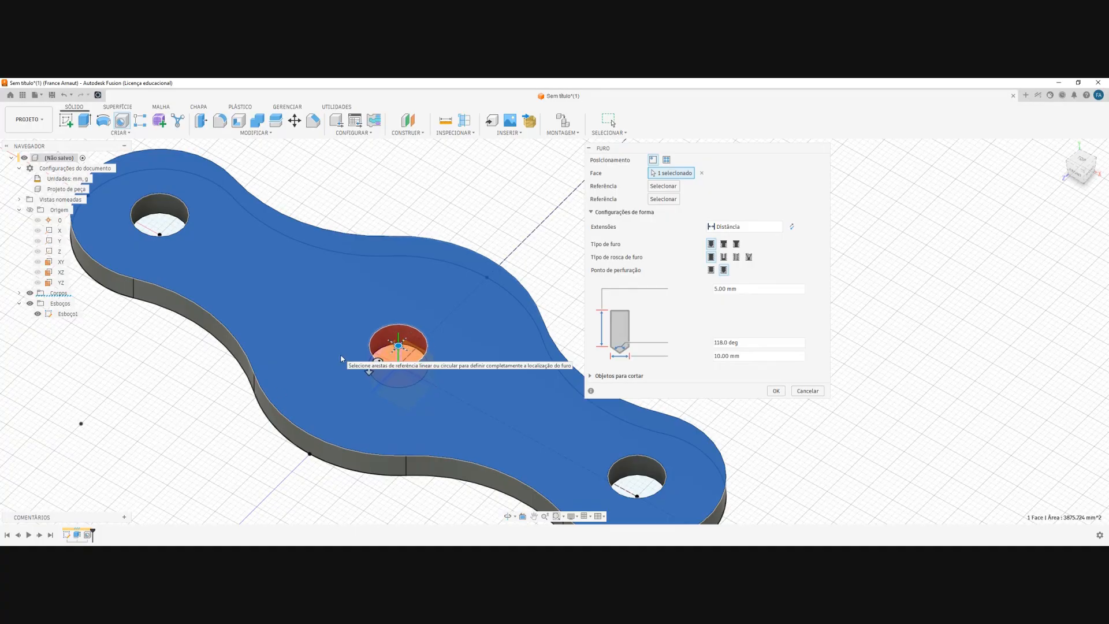
# Check the central hole's diameter on the reference drawing and set that hole's extent to Todos
pyautogui.moveTo(0, 324); pyautogui.dragTo(330, 308, button='right')
pyautogui.scroll(3, 248, 369)
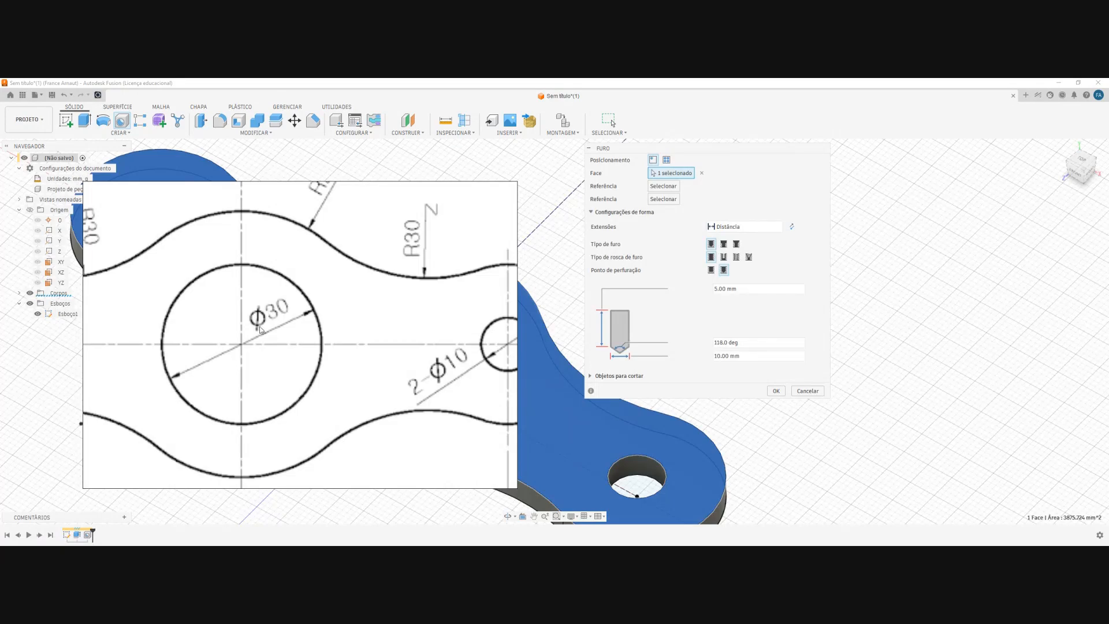
pyautogui.scroll(-5, 274, 309)
pyautogui.scroll(1, 326, 275)
pyautogui.moveTo(326, 271); pyautogui.dragTo(325, 284, button='middle')
pyautogui.moveTo(437, 301)
pyautogui.mouseDown(button='right')
pyautogui.moveTo(235, 329)
pyautogui.moveTo(0, 320)
pyautogui.mouseUp(button='right')
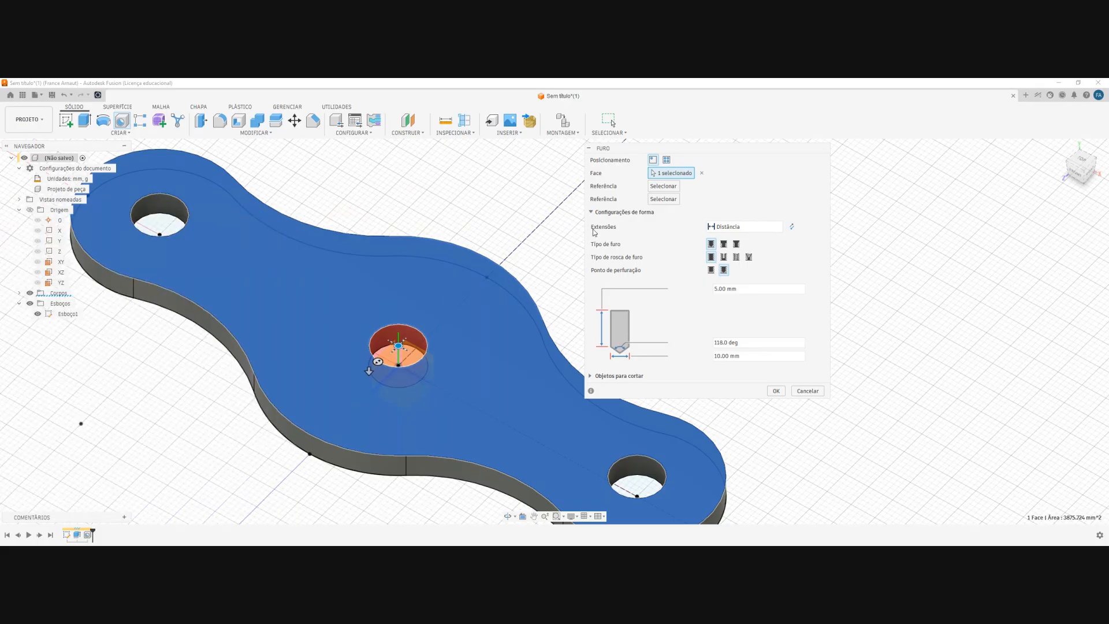
pyautogui.click(732, 227)
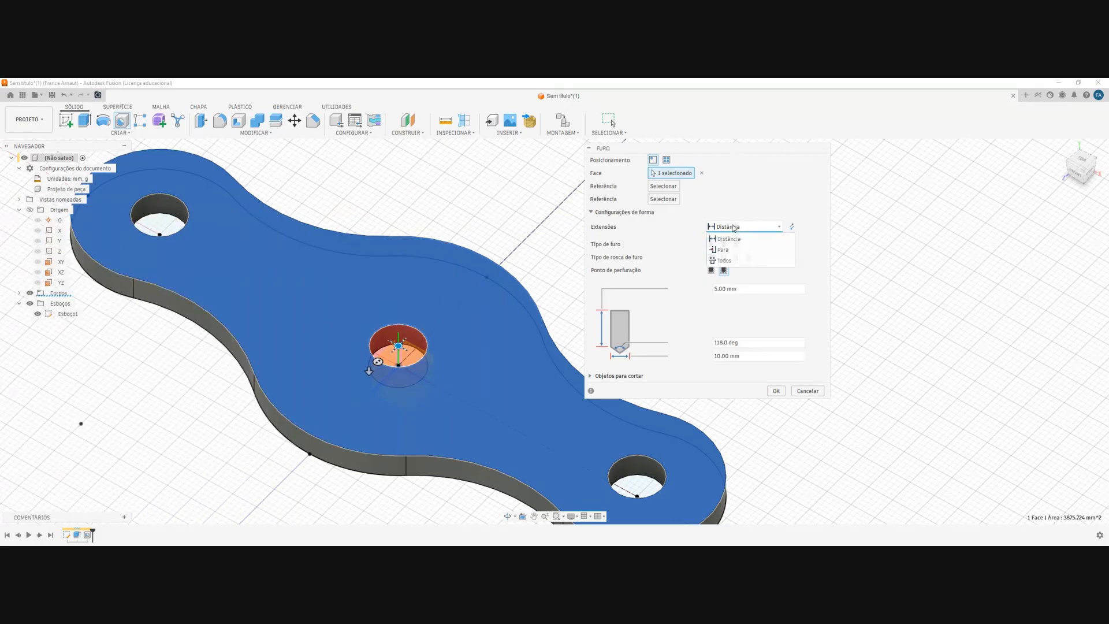
pyautogui.click(729, 261)
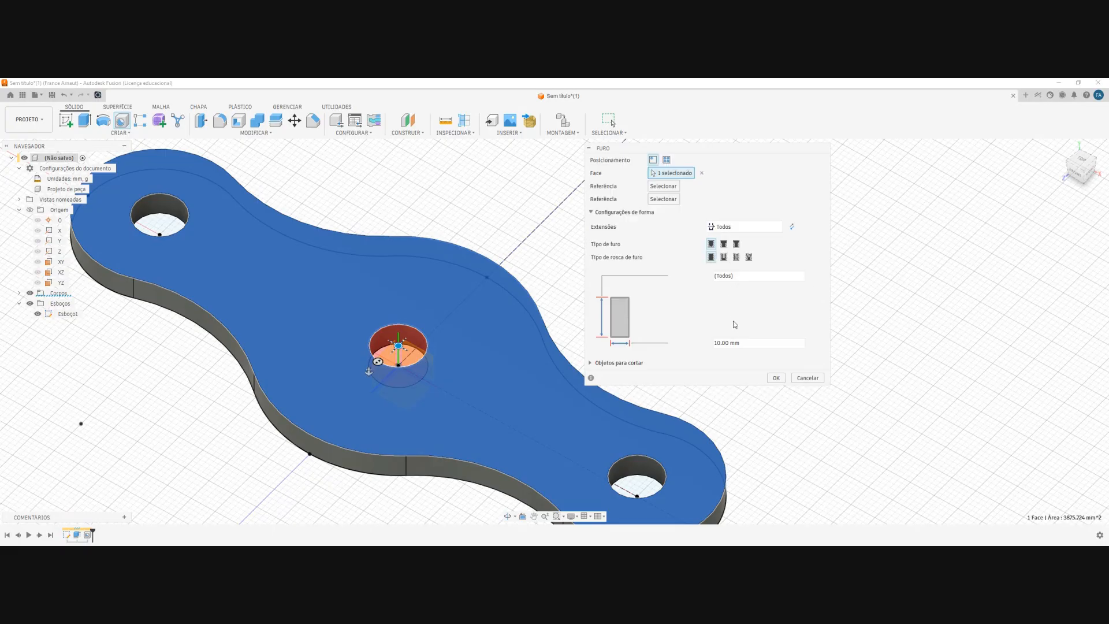
# Set the central hole's diameter to 30 mm and create the hole
pyautogui.doubleClick(752, 343)
pyautogui.tripleClick(753, 345)
pyautogui.write('30')
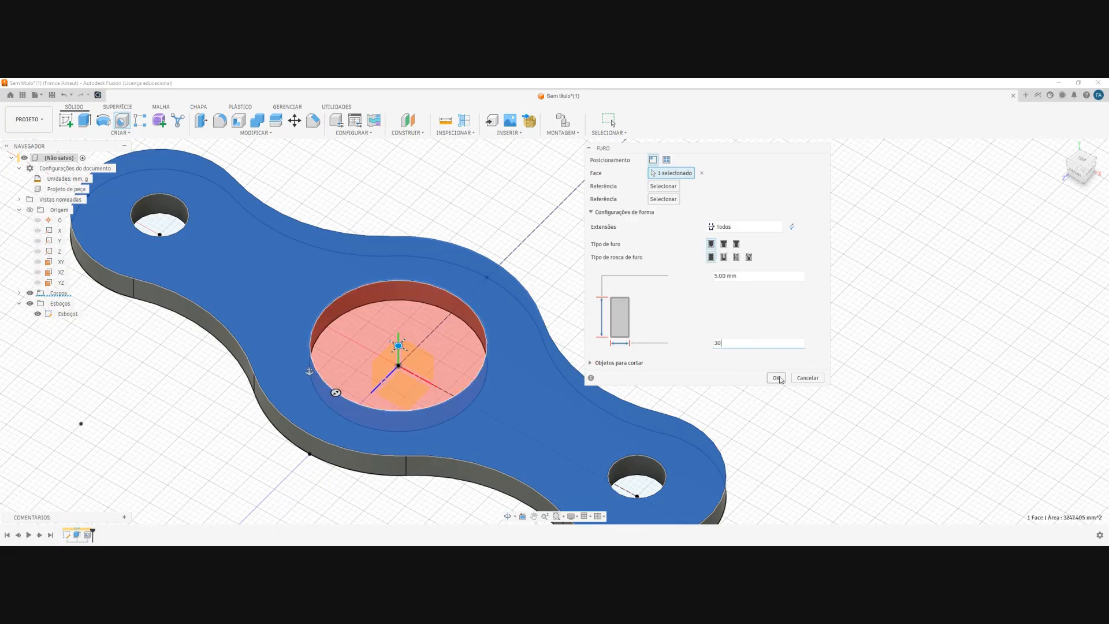
pyautogui.click(775, 378)
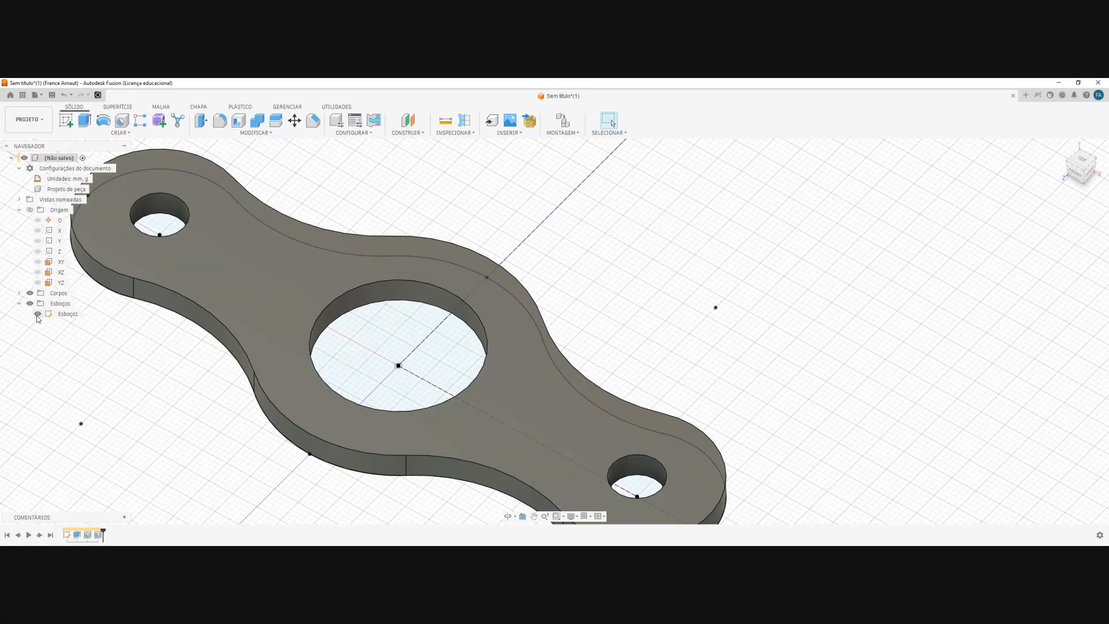
# Hide Esboço1 and show the whole plate in the home view
pyautogui.click(37, 314)
pyautogui.scroll(-1, 418, 322)
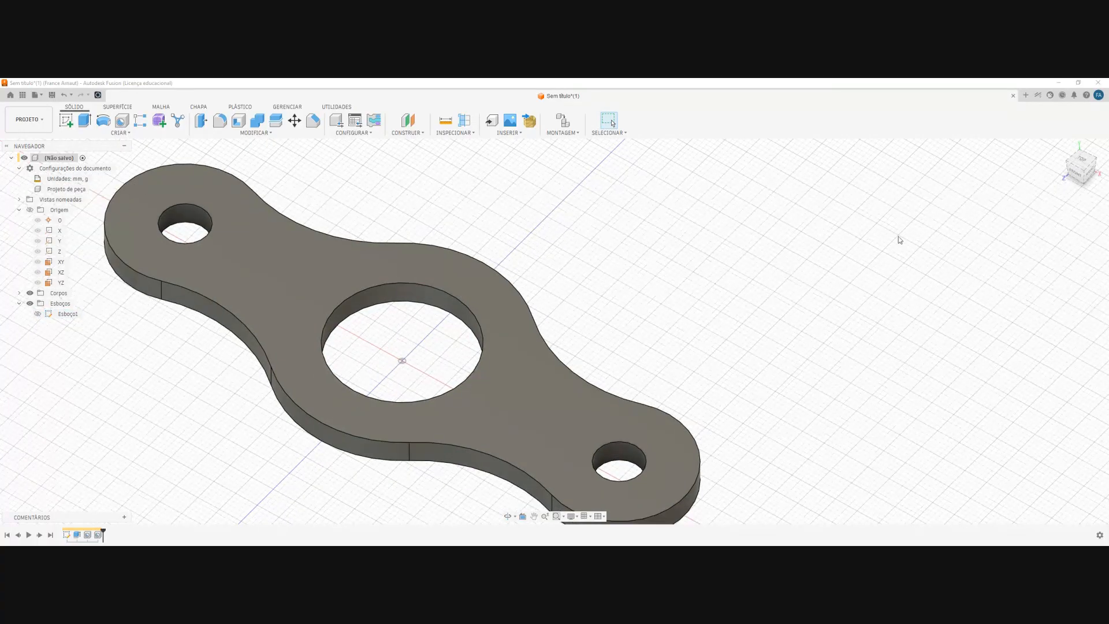
pyautogui.click(1063, 148)
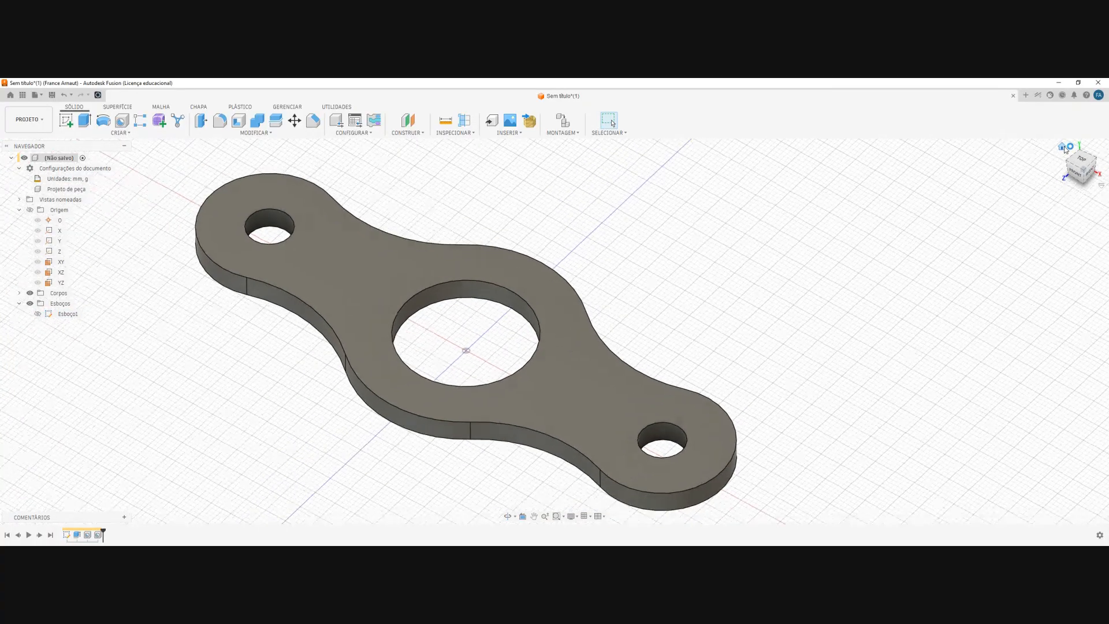